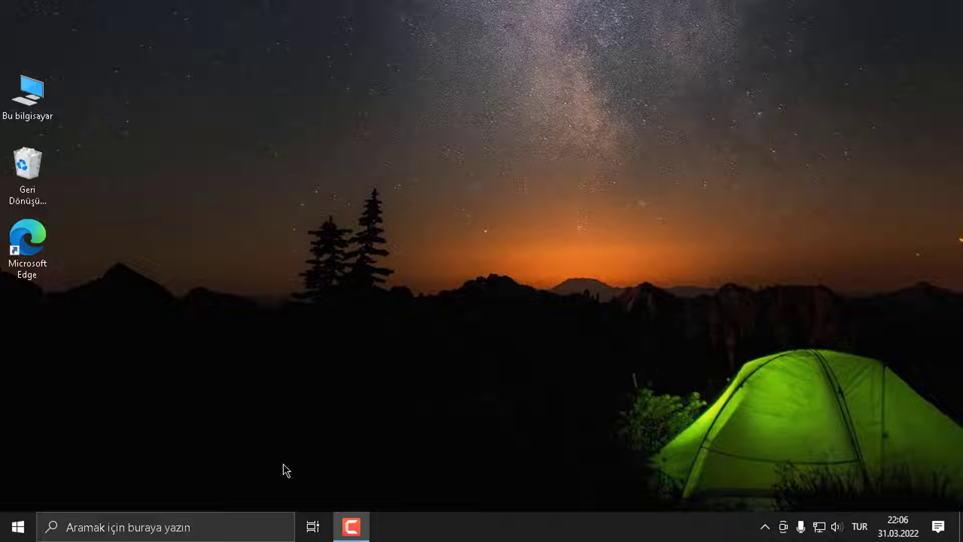
# - Open the restore point settings in System Properties and turn on system protection for Yerel Disk (D:)
pyautogui.click(211, 526)
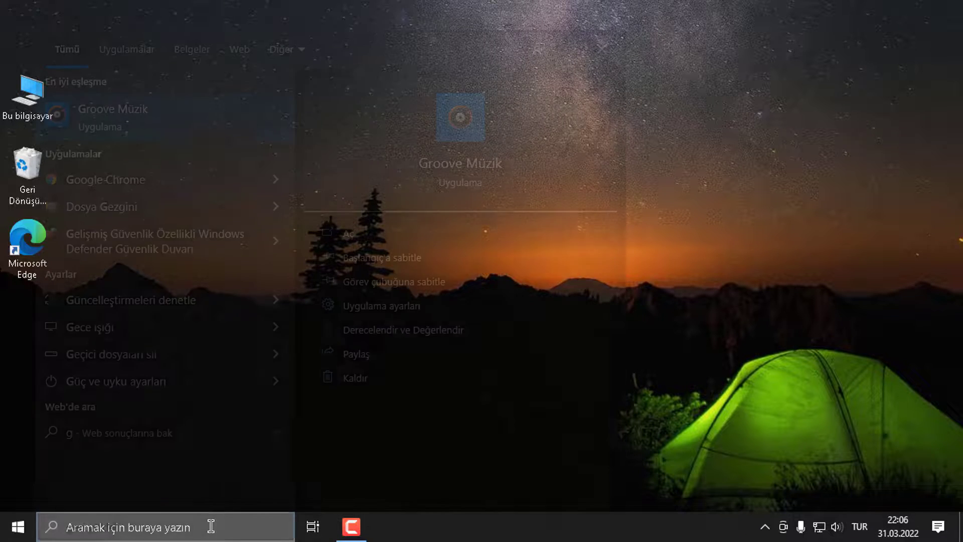
pyautogui.write('geri yükleme n')
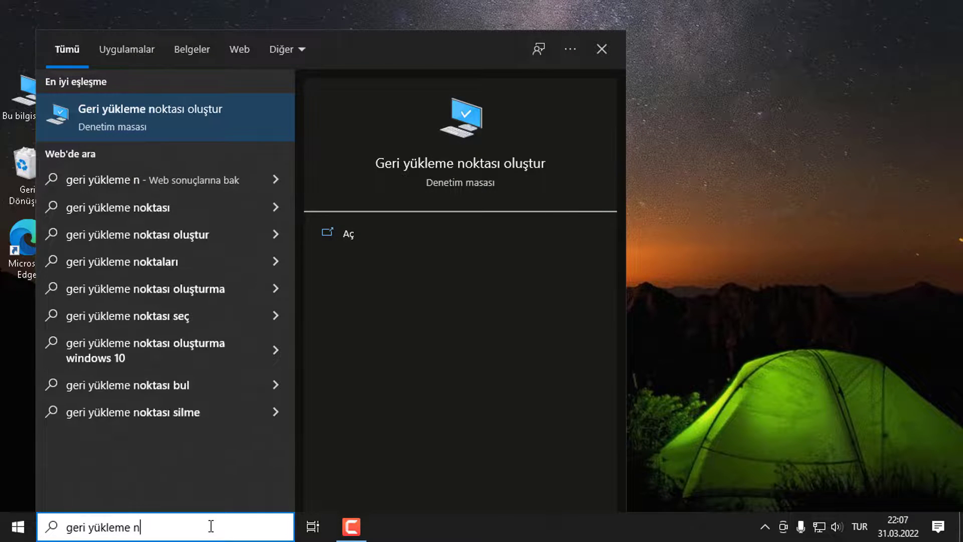
pyautogui.click(465, 161)
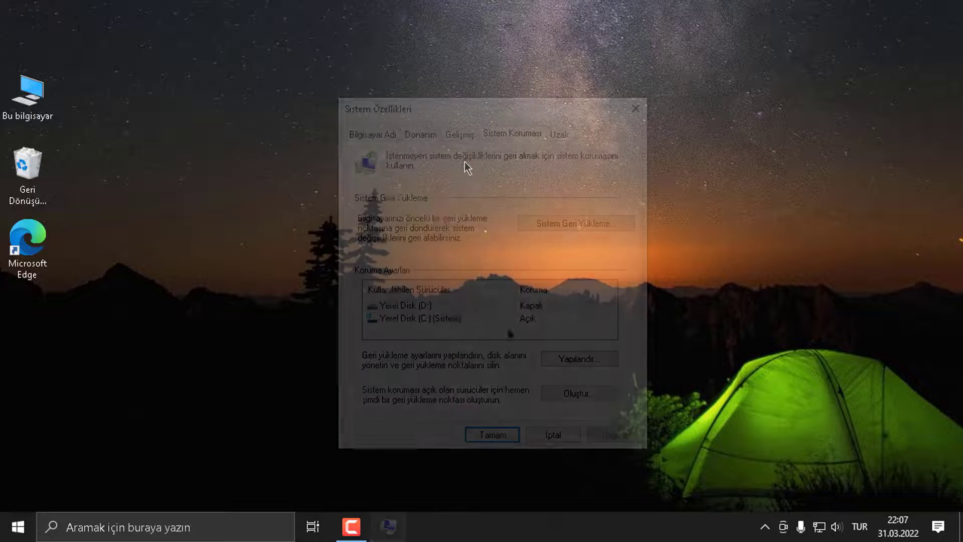
pyautogui.click(508, 306)
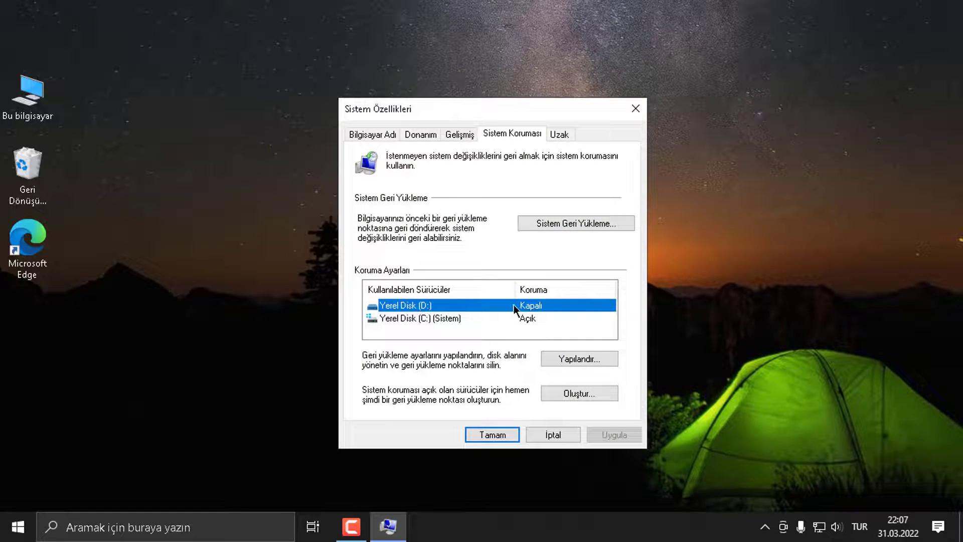
pyautogui.click(571, 359)
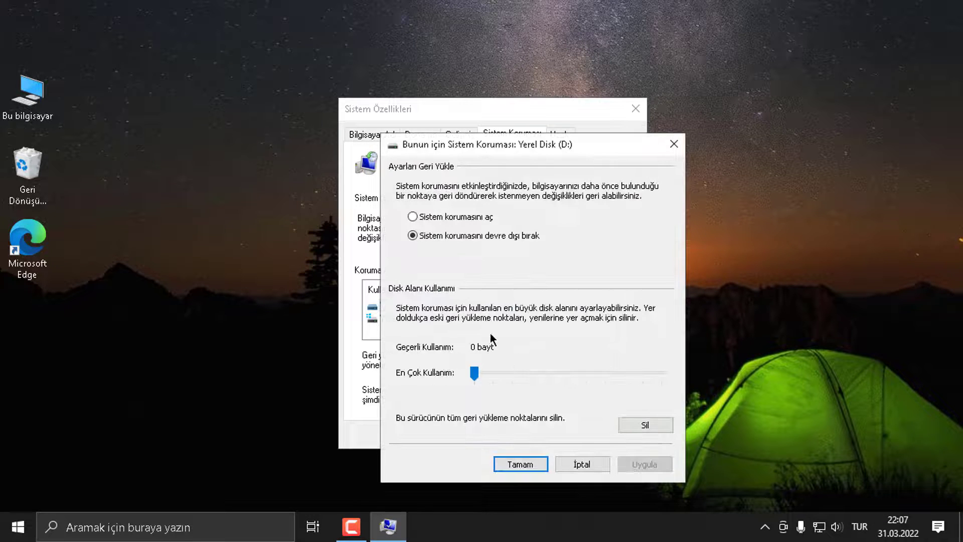
pyautogui.click(450, 216)
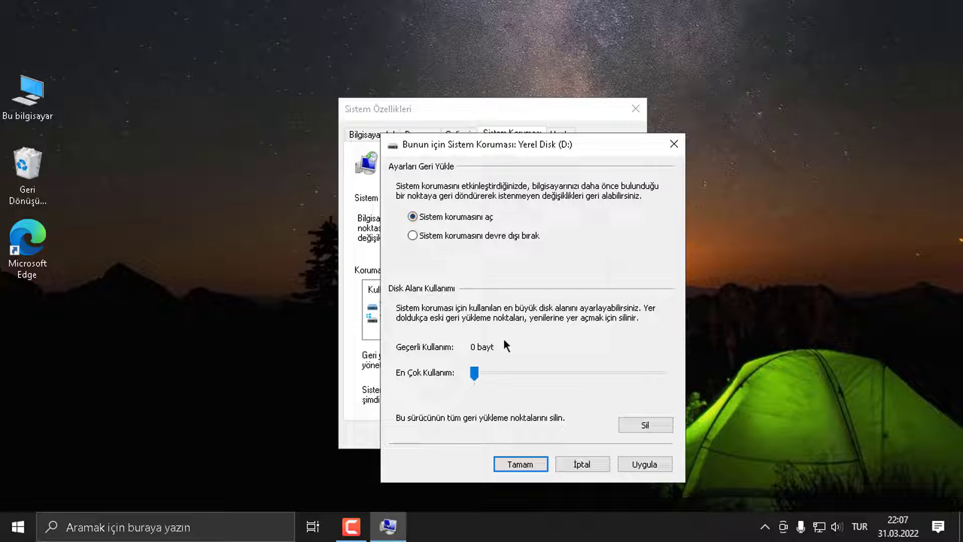
pyautogui.click(621, 466)
pyautogui.click(527, 465)
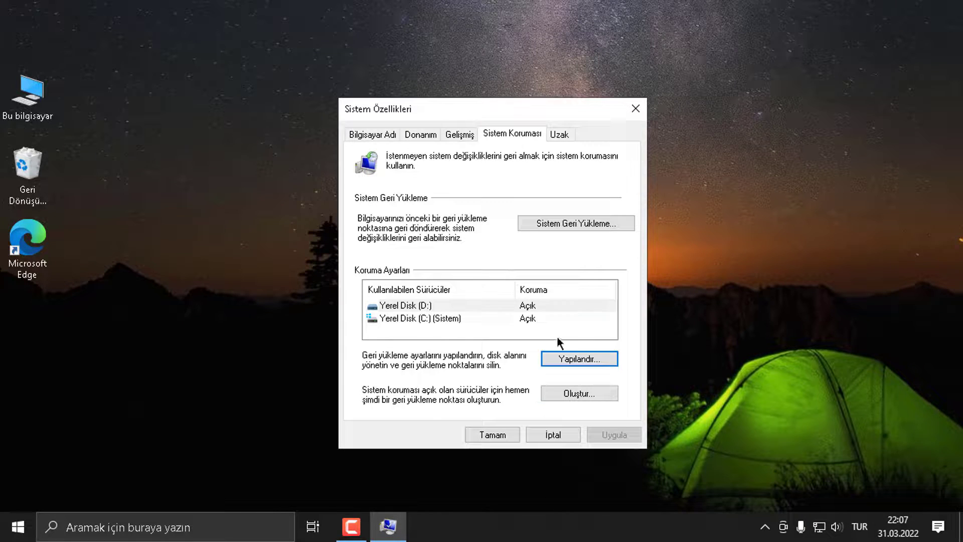
# - Create a system restore point with the description "Hızlandırma"
pyautogui.click(579, 393)
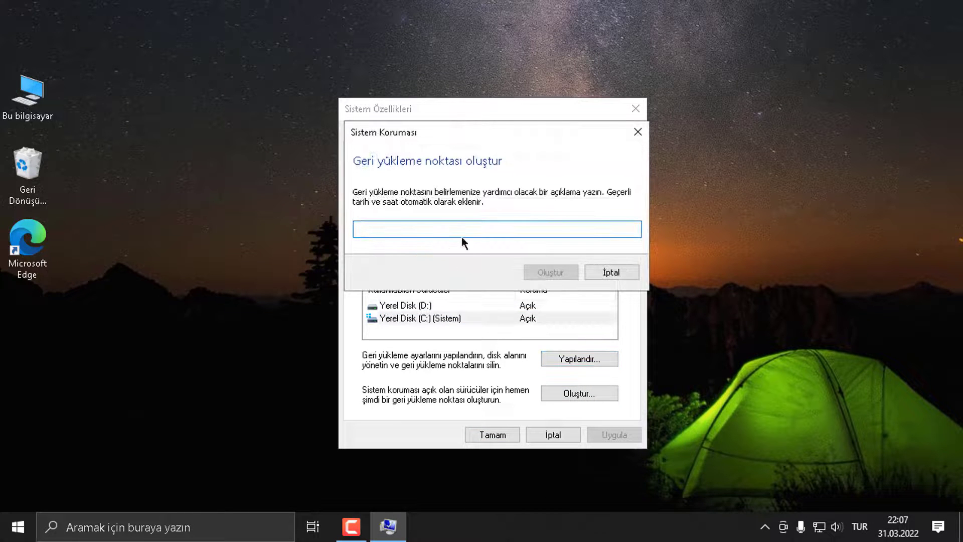
pyautogui.write('Hızlandırma')
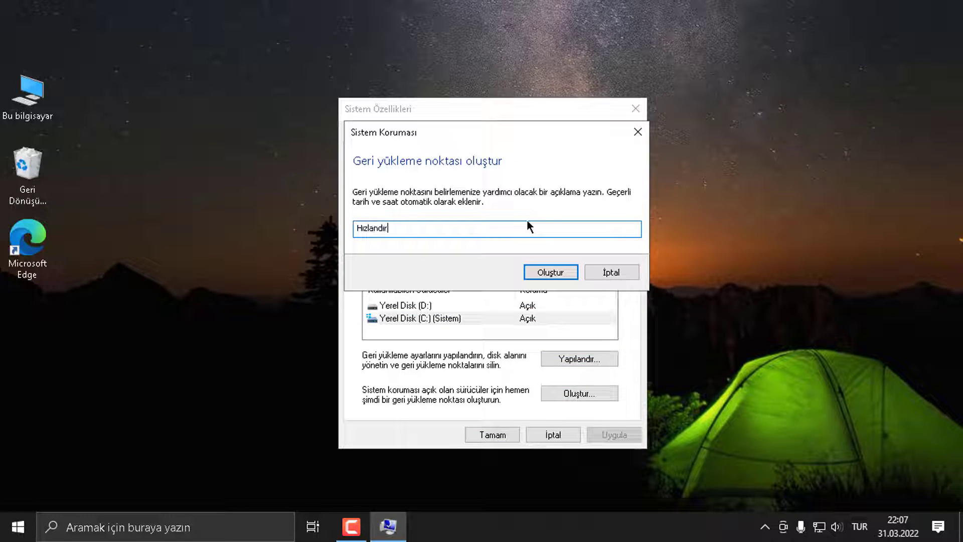
pyautogui.click(550, 274)
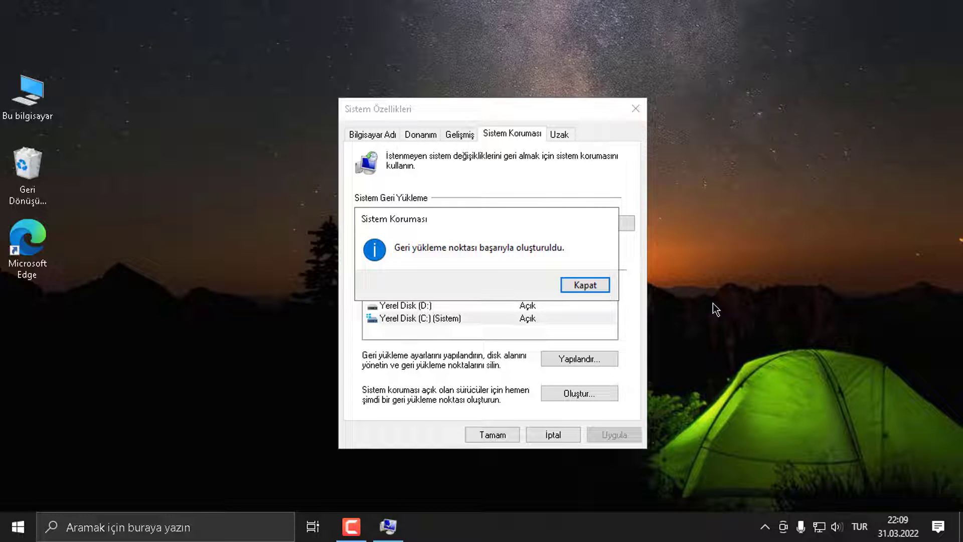
pyautogui.press('Return')
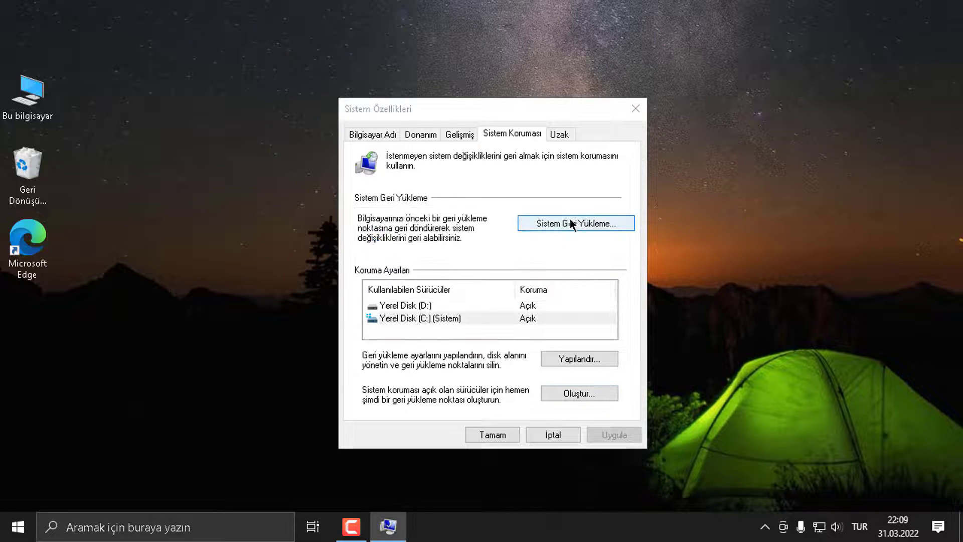
# - Review the restore points available in System Restore, then close it and System Properties without restoring
pyautogui.click(613, 224)
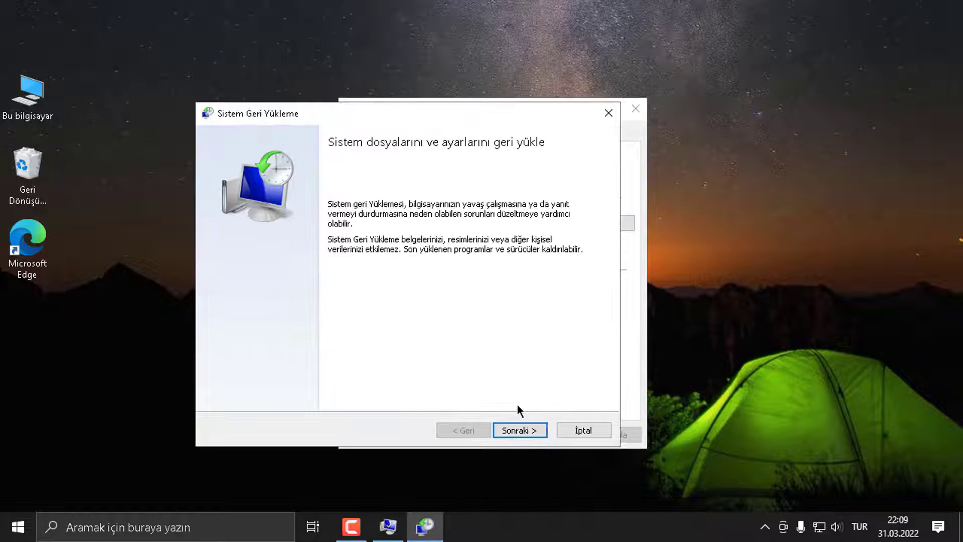
pyautogui.click(530, 432)
pyautogui.click(375, 237)
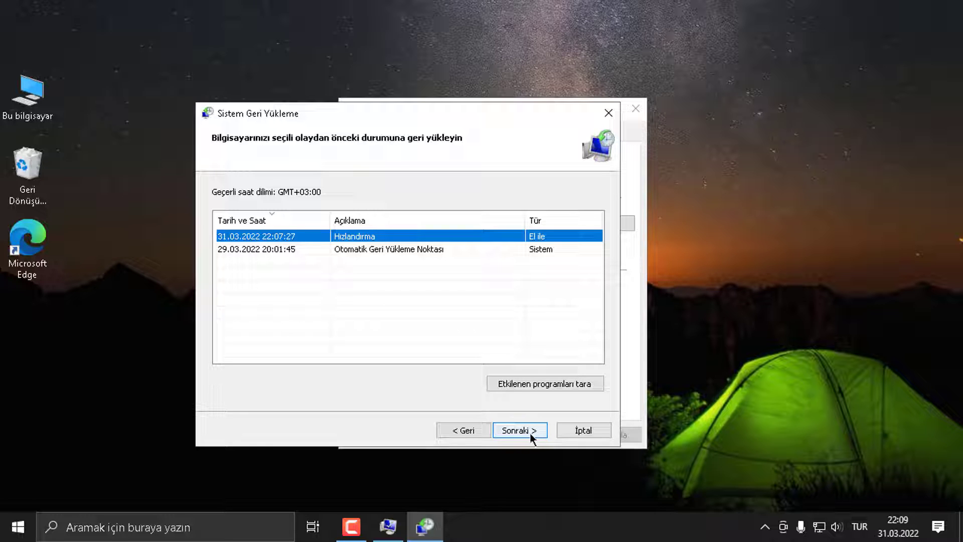
pyautogui.click(609, 113)
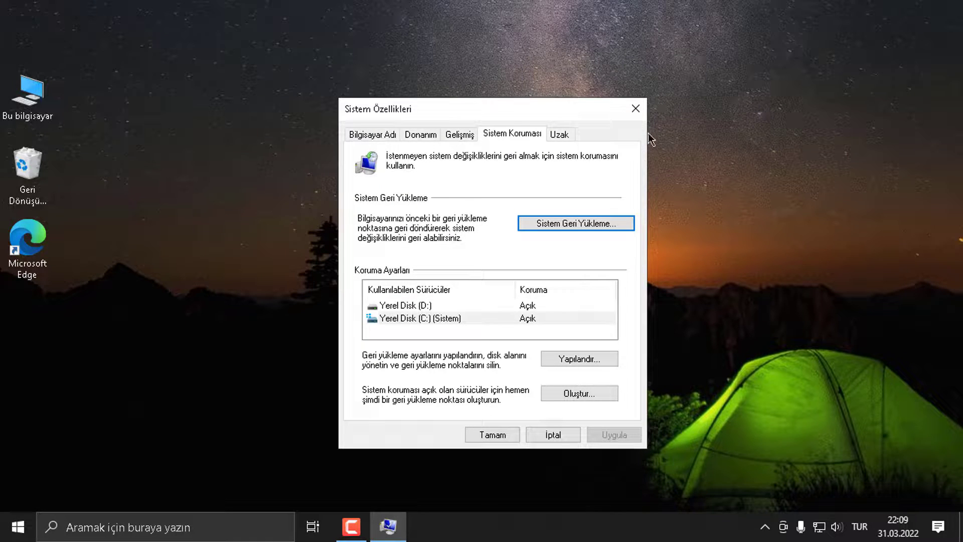
pyautogui.click(636, 108)
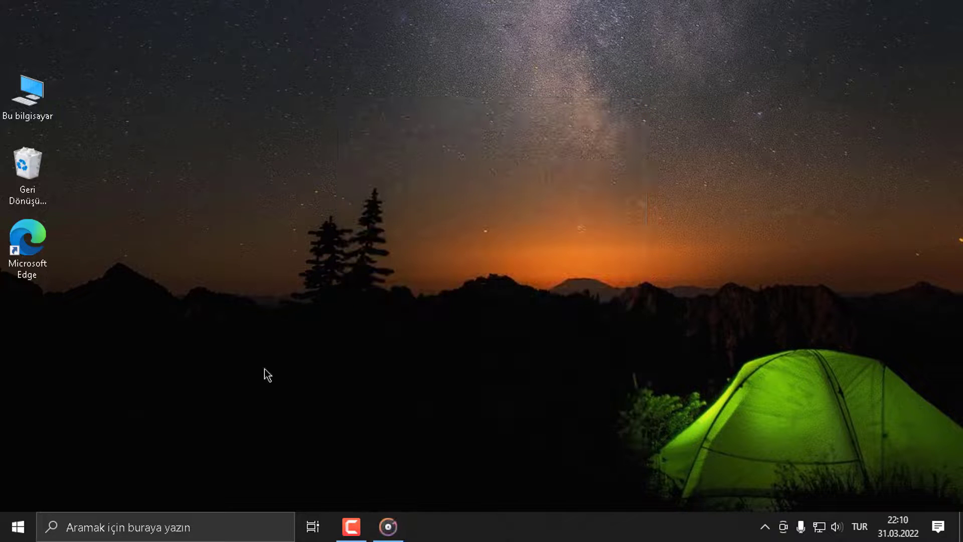
pyautogui.moveTo(88, 122); pyautogui.dragTo(136, 371)
pyautogui.moveTo(77, 386); pyautogui.dragTo(47, 244)
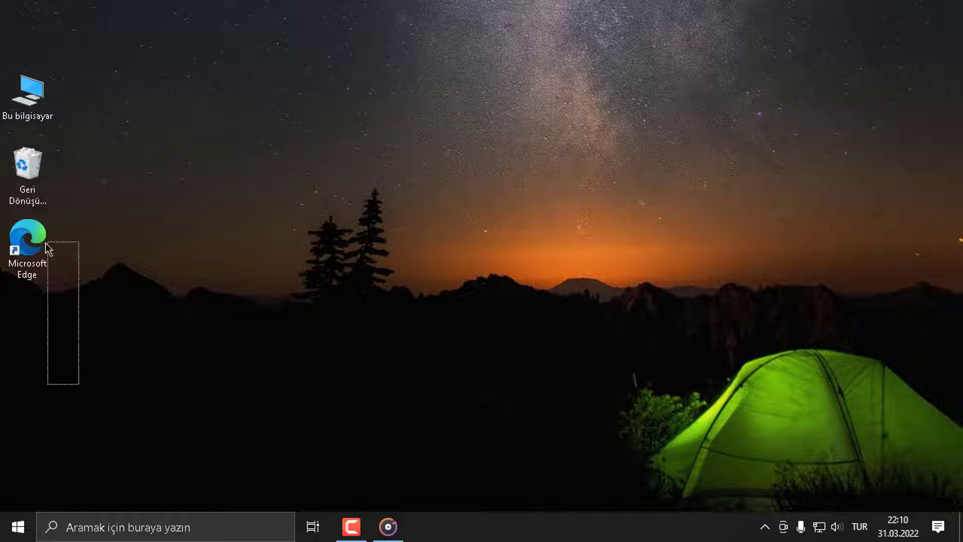
pyautogui.moveTo(192, 318); pyautogui.dragTo(79, 385)
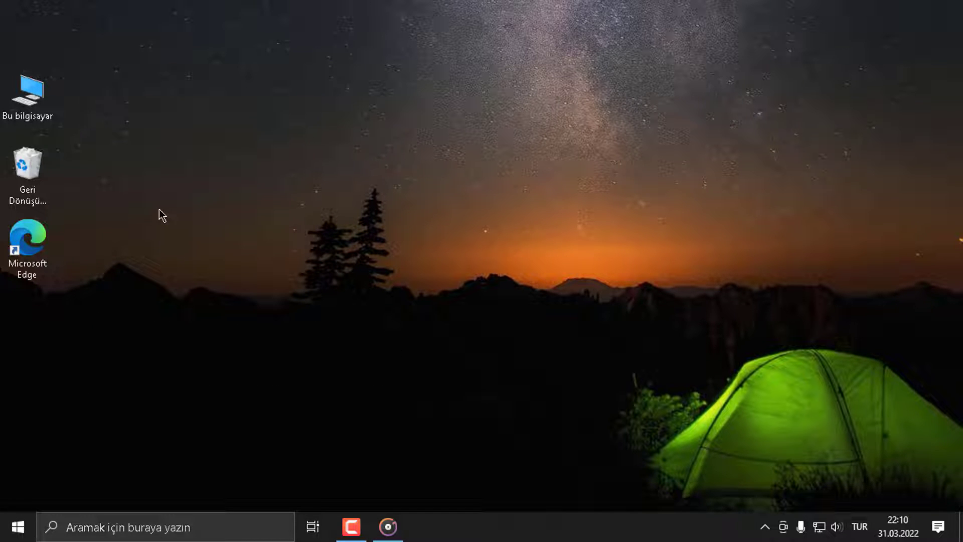
pyautogui.moveTo(84, 344); pyautogui.dragTo(88, 346)
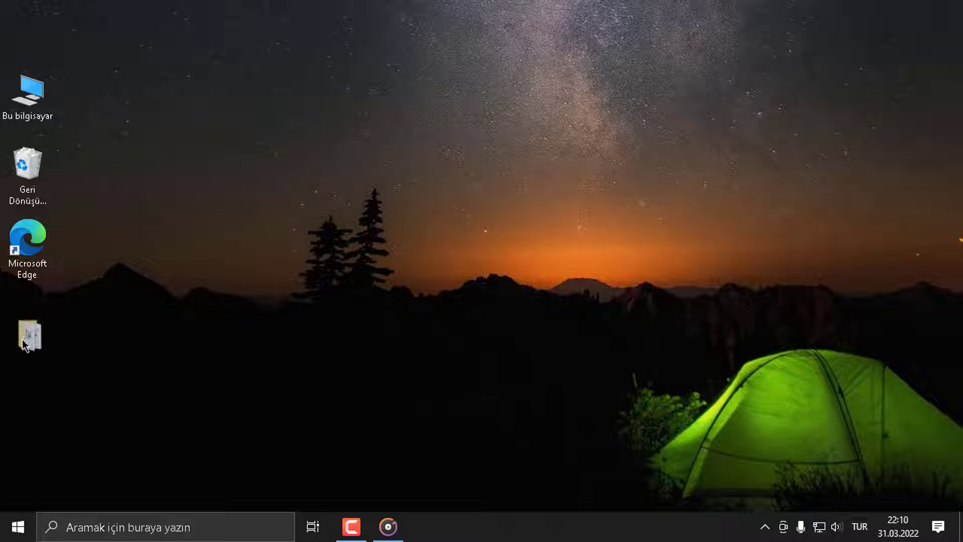
pyautogui.moveTo(87, 307); pyautogui.dragTo(116, 338)
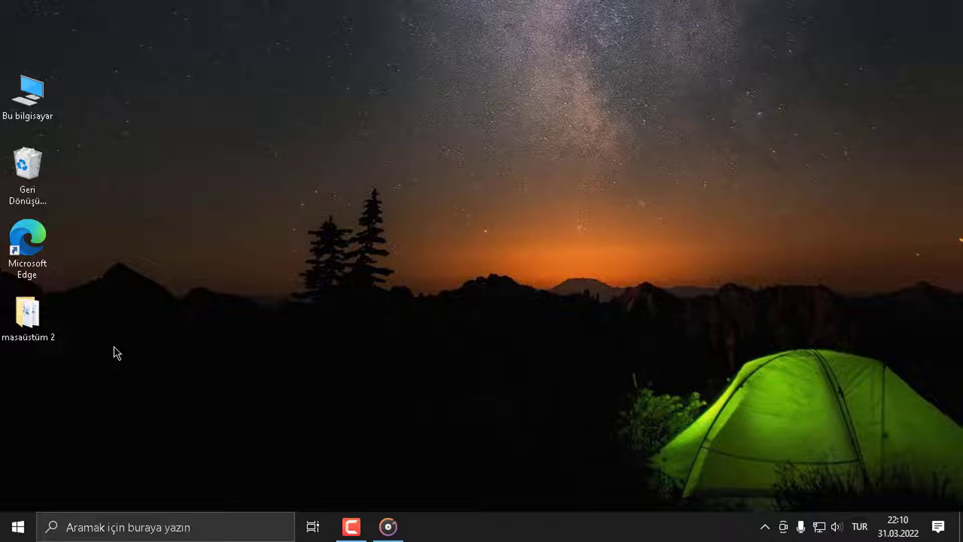
# - Move the Recycle Bin to the middle of the desktop, empty it permanently and return it to its place below Bu bilgisayar
pyautogui.moveTo(26, 165); pyautogui.dragTo(411, 302)
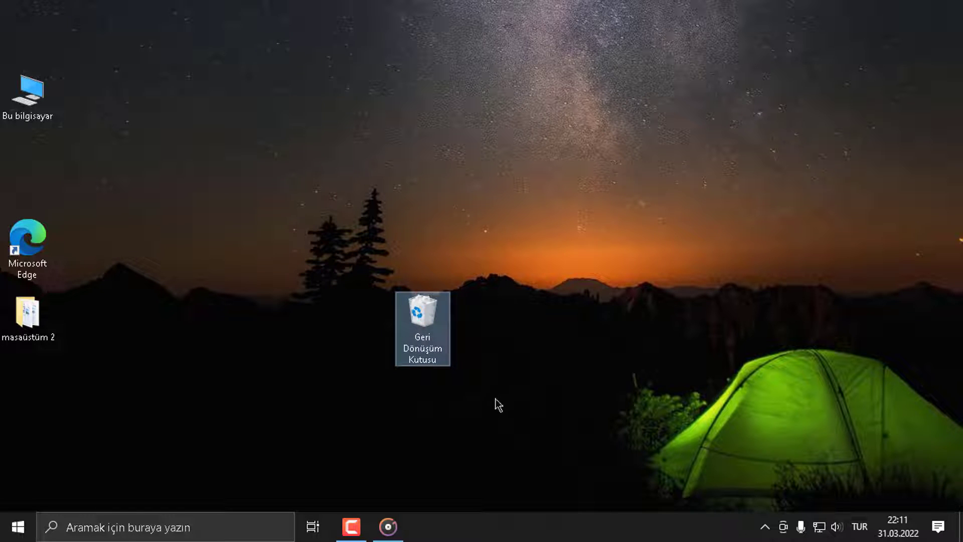
pyautogui.rightClick(418, 316)
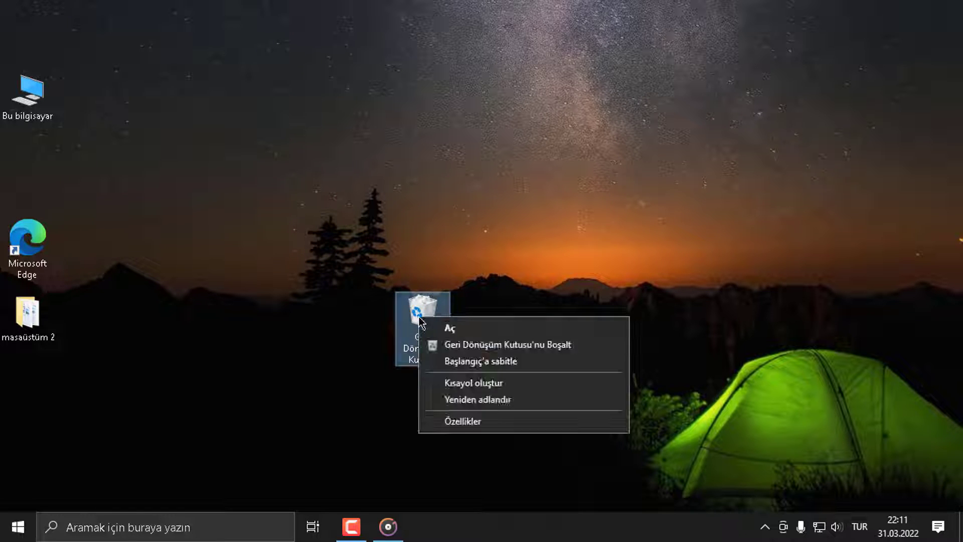
pyautogui.click(506, 346)
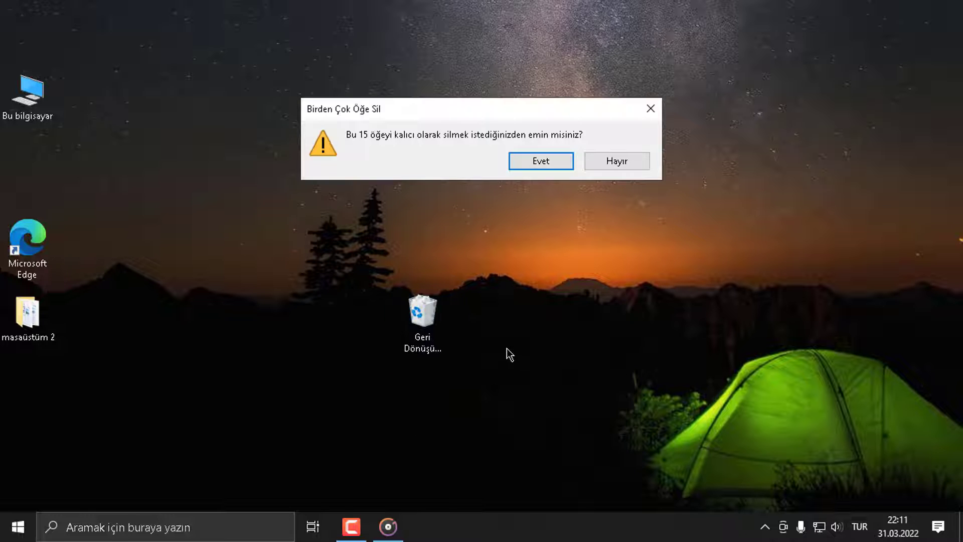
pyautogui.click(541, 160)
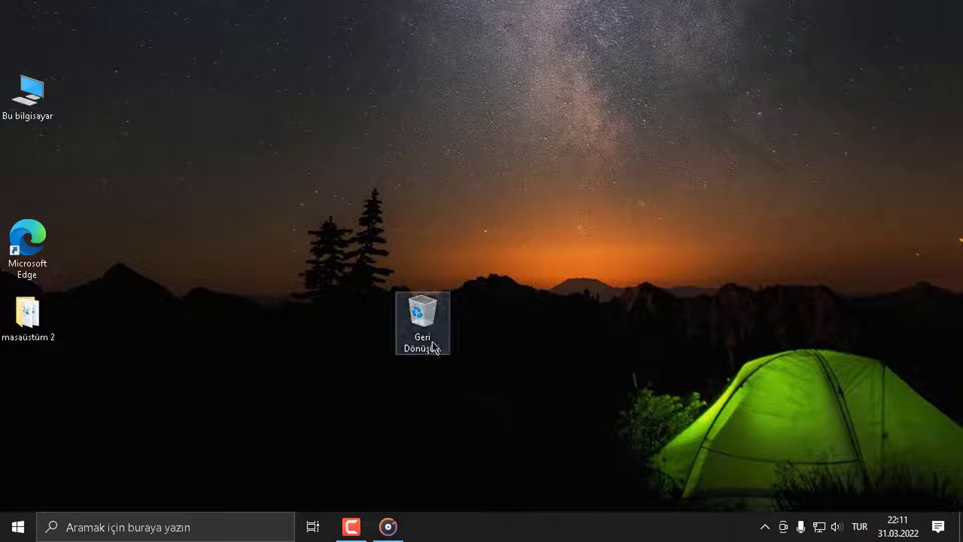
pyautogui.moveTo(432, 346); pyautogui.dragTo(55, 188)
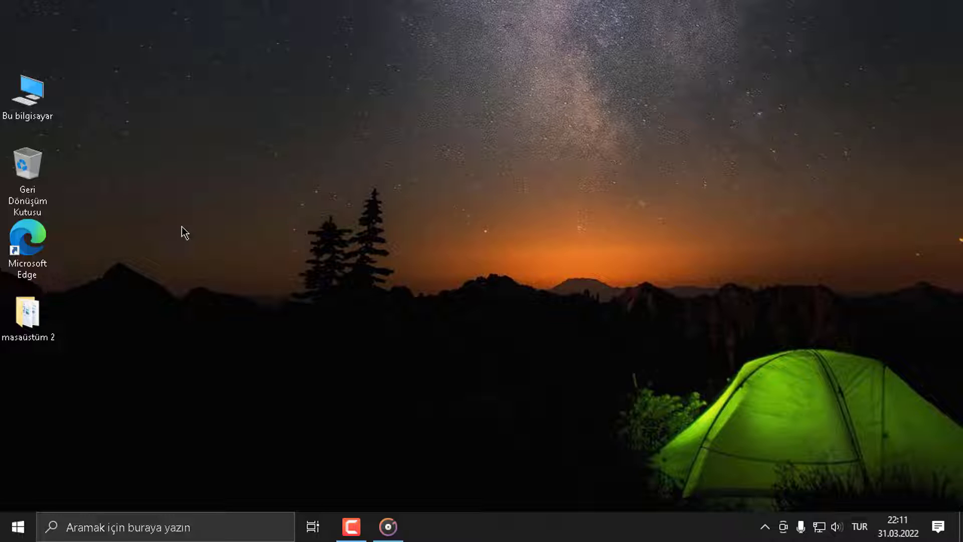
# - Open the advanced system settings from the properties of Bu bilgisayar and bring the dialog fully into view
pyautogui.rightClick(26, 102)
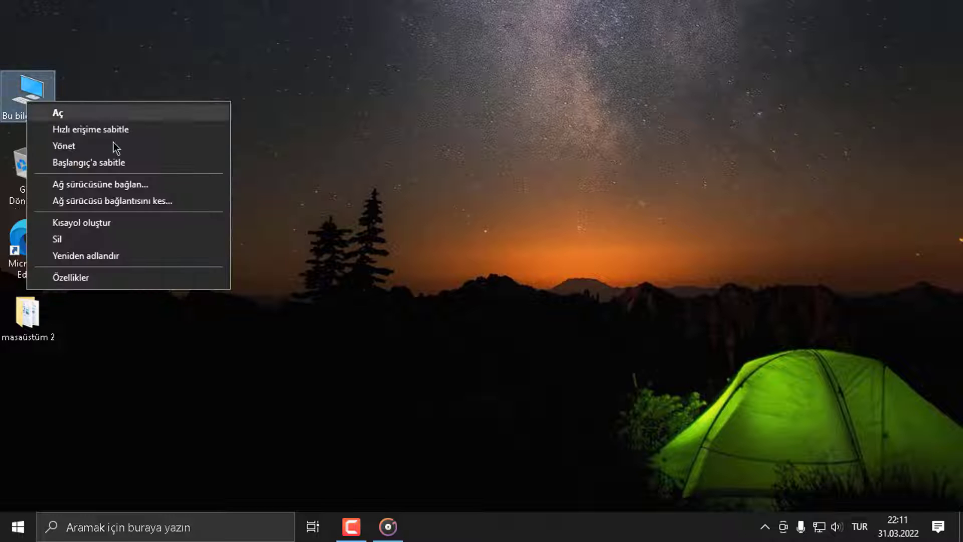
pyautogui.click(108, 279)
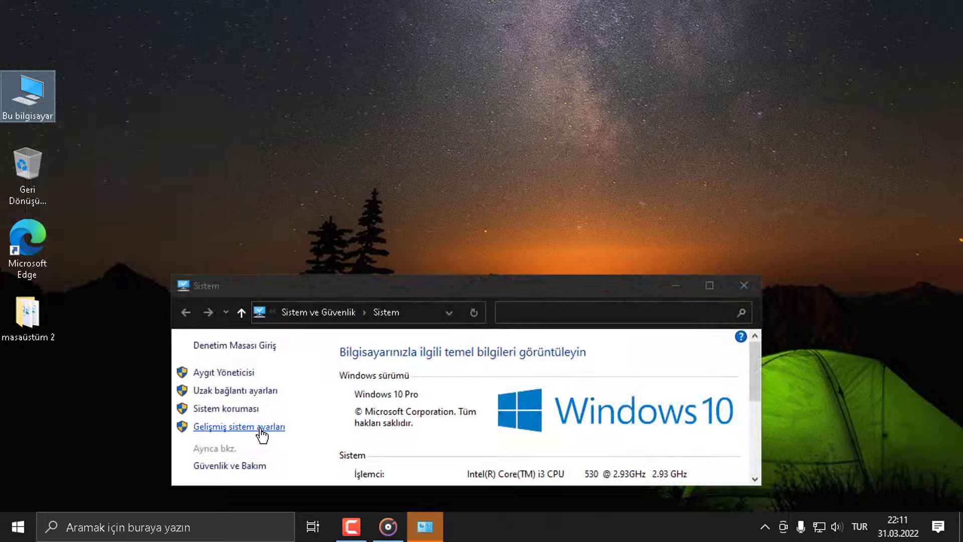
pyautogui.click(261, 431)
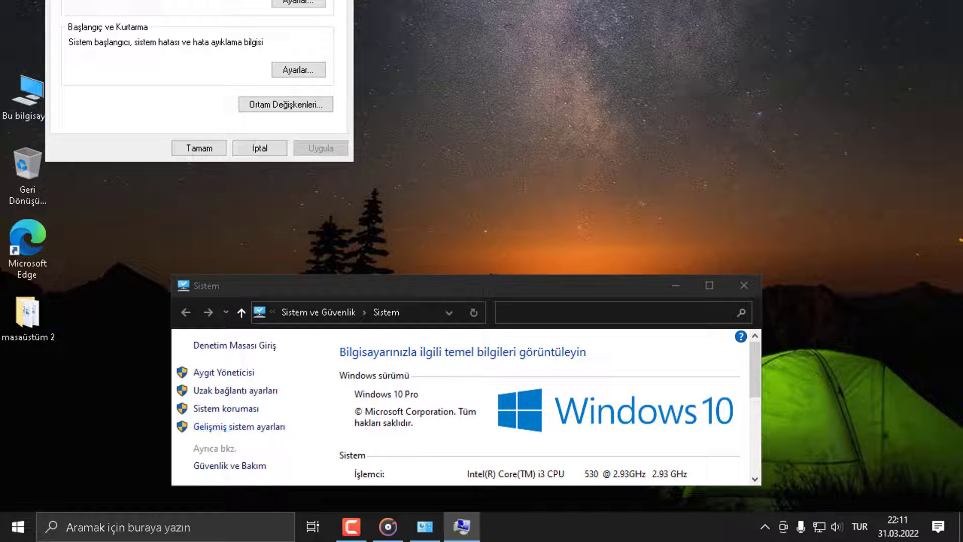
pyautogui.hotkey('alt', 'space')
pyautogui.press('m')
pyautogui.press('Down')
pyautogui.press('Right')
pyautogui.press('Return')
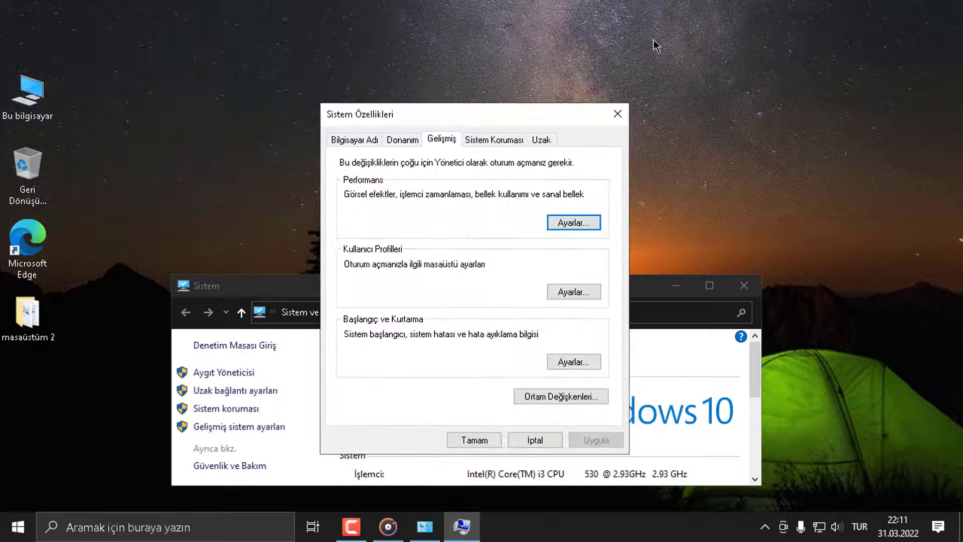
# - Set the visual effects for best performance, keeping only "Simgeler yerine küçük resimler göster" enabled, and apply the settings
pyautogui.click(580, 224)
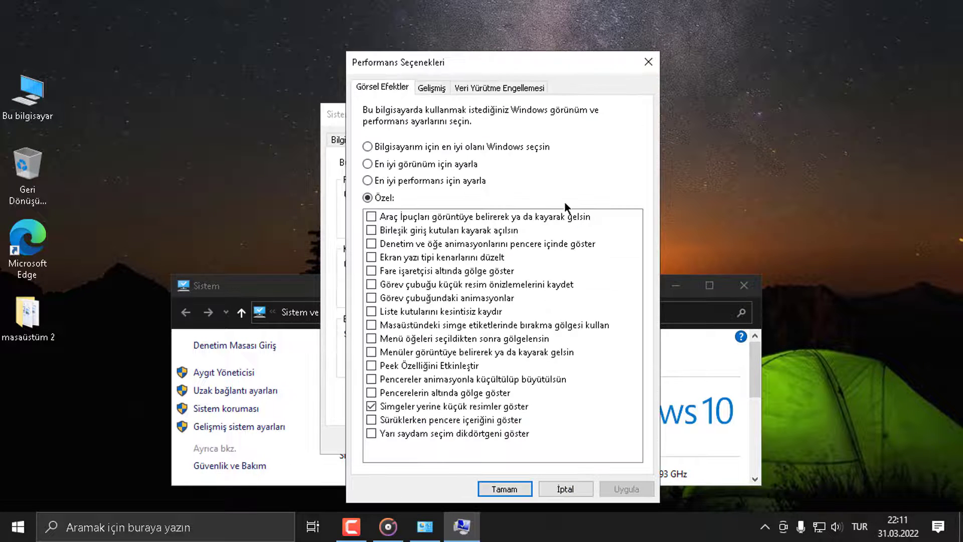
pyautogui.click(392, 184)
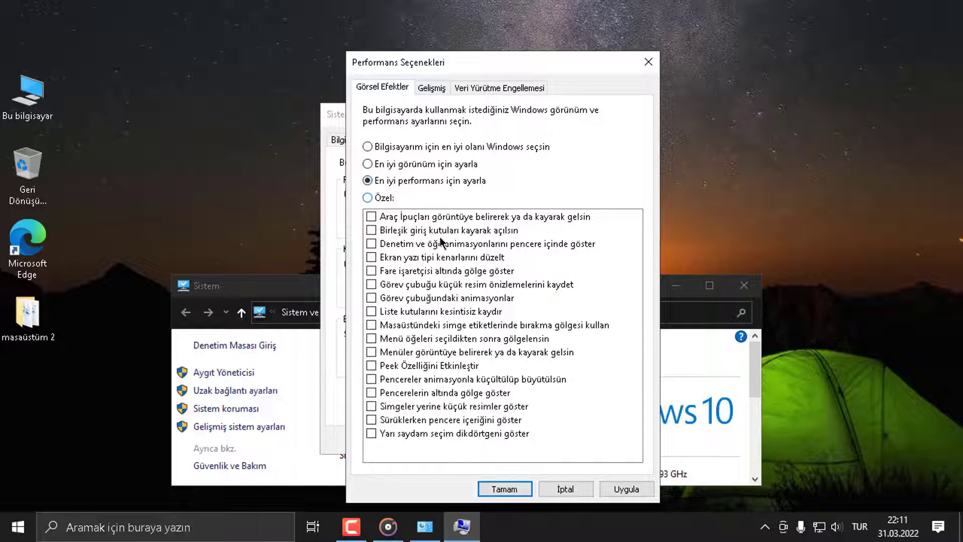
pyautogui.click(404, 407)
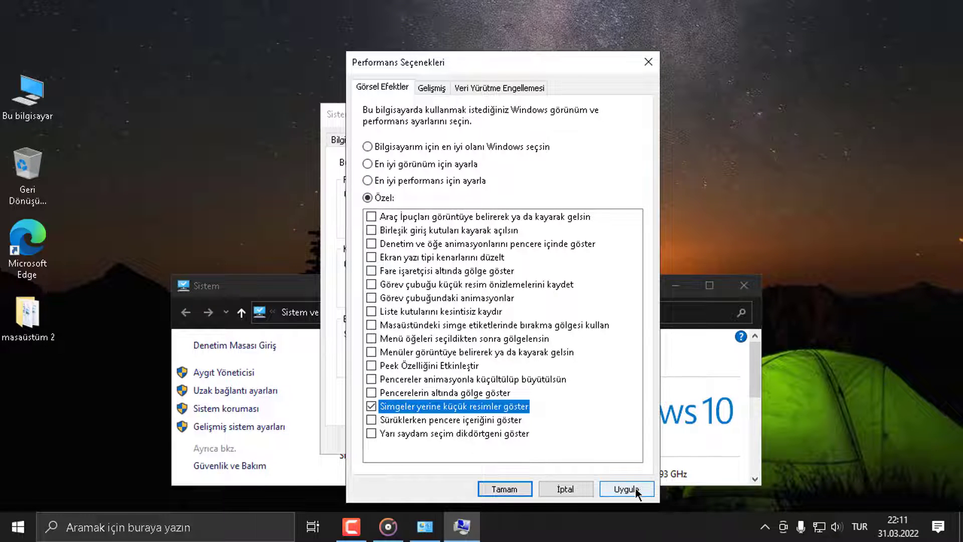
pyautogui.click(615, 489)
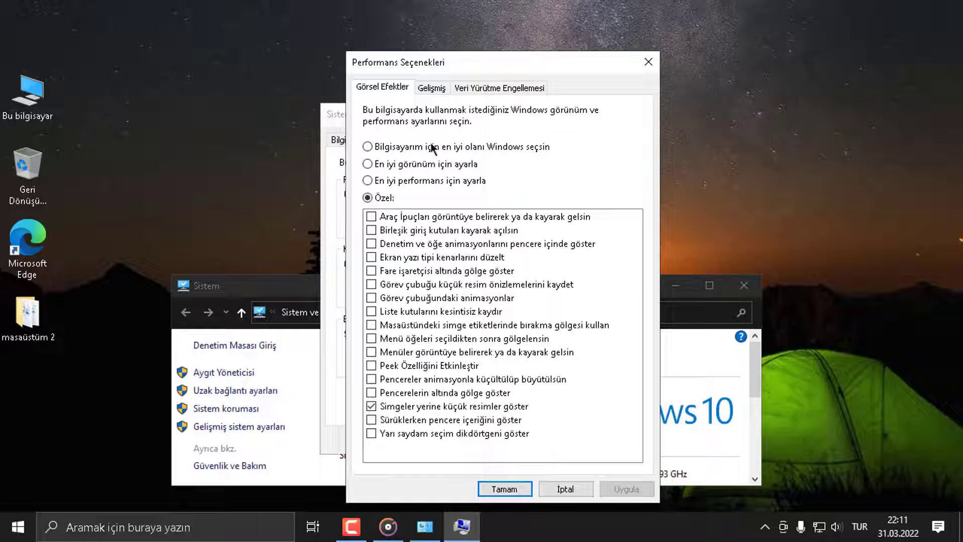
# - Show the virtual memory section of the performance options and check the free space on drives C: and D: in Bu bilgisayar
pyautogui.click(432, 88)
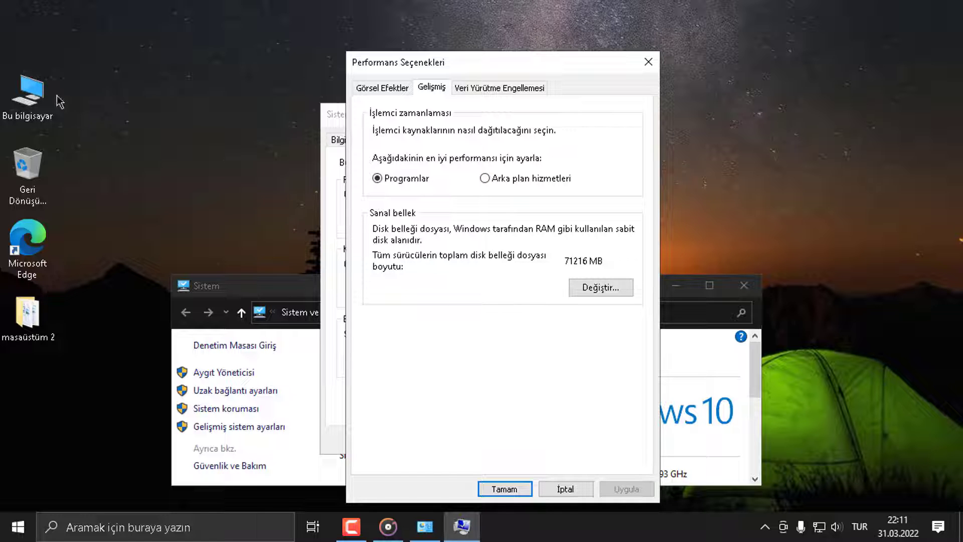
pyautogui.doubleClick(29, 93)
pyautogui.moveTo(827, 329); pyautogui.dragTo(673, 329)
pyautogui.scroll(-2, 476, 404)
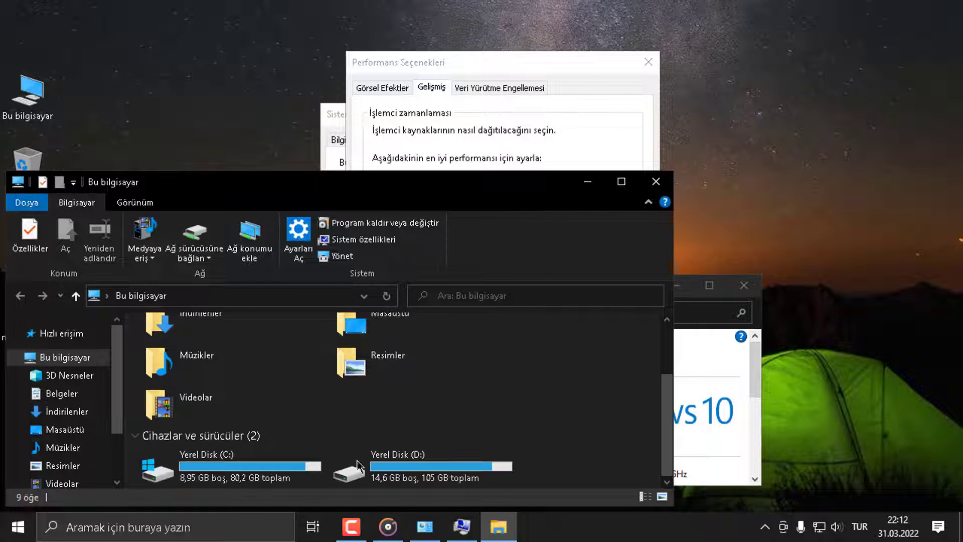
pyautogui.moveTo(379, 184); pyautogui.dragTo(416, 159)
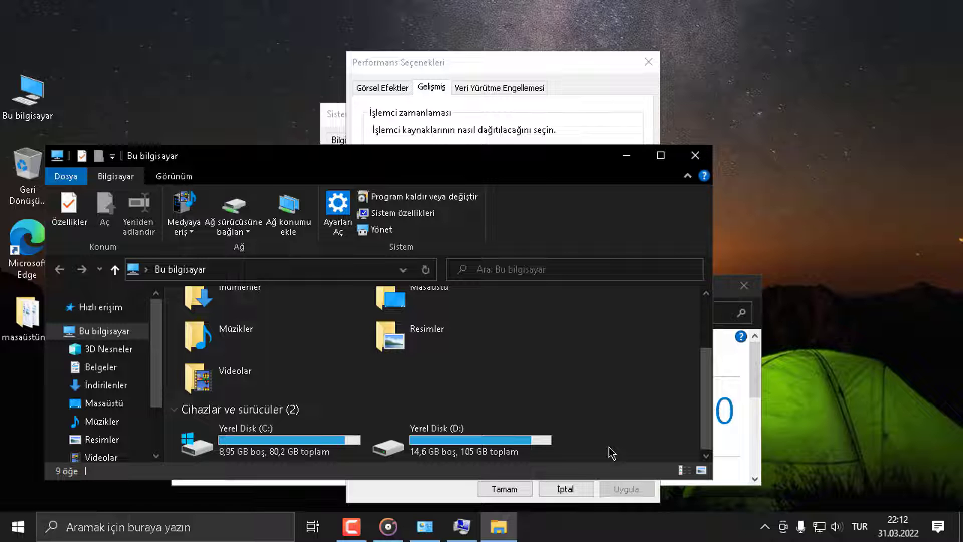
# - Move the performance options aside, open the virtual memory settings and choose a custom size for drive C:, leaving both size values empty
pyautogui.click(561, 68)
pyautogui.moveTo(551, 69); pyautogui.dragTo(782, 78)
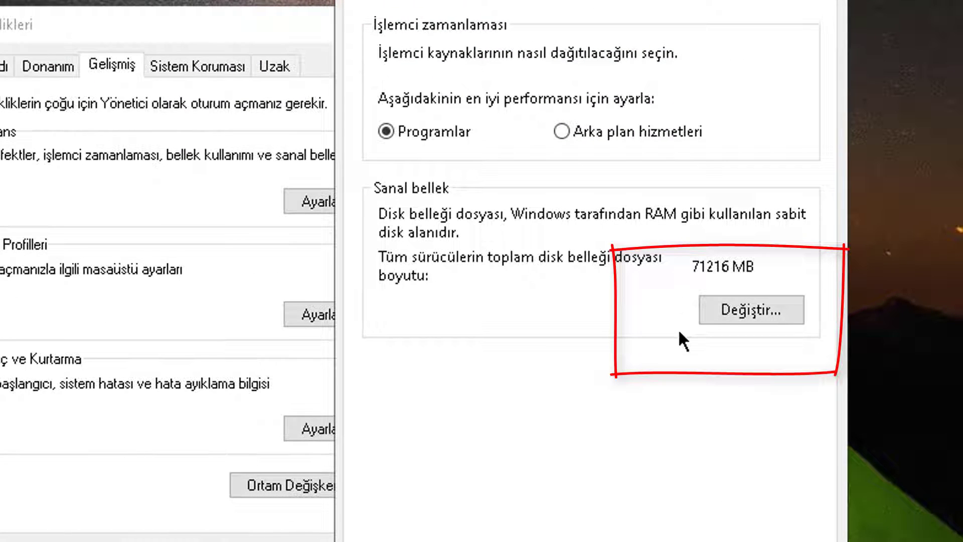
pyautogui.click(730, 313)
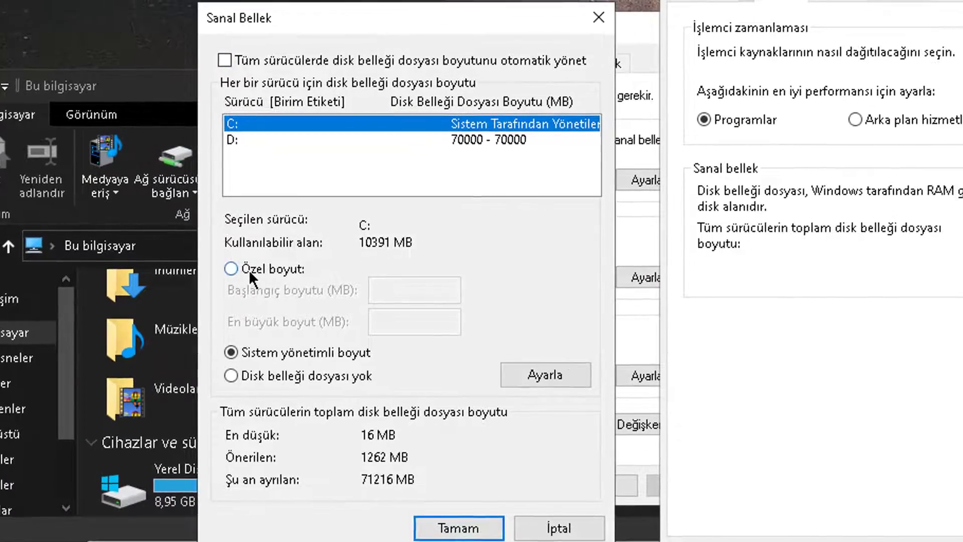
pyautogui.click(249, 270)
pyautogui.click(408, 291)
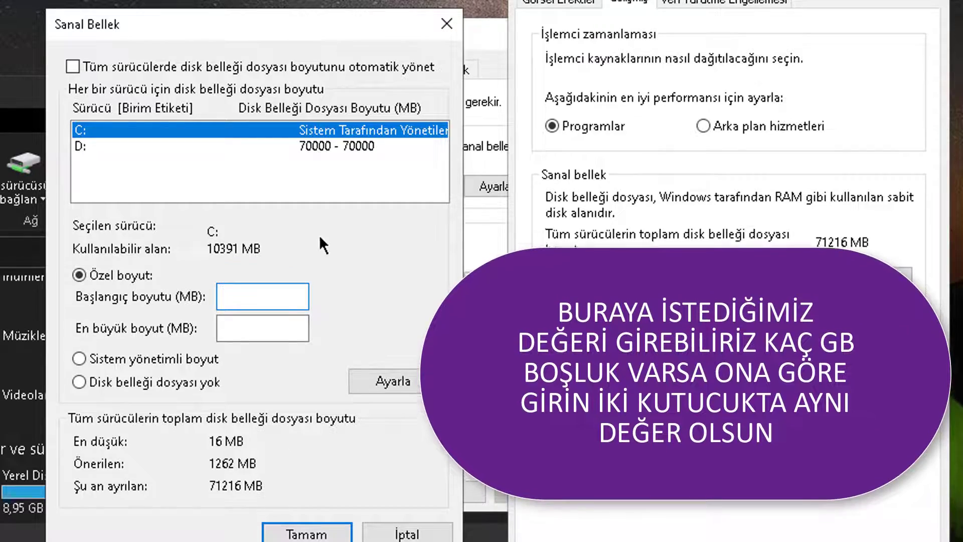
pyautogui.moveTo(234, 32); pyautogui.dragTo(259, 33)
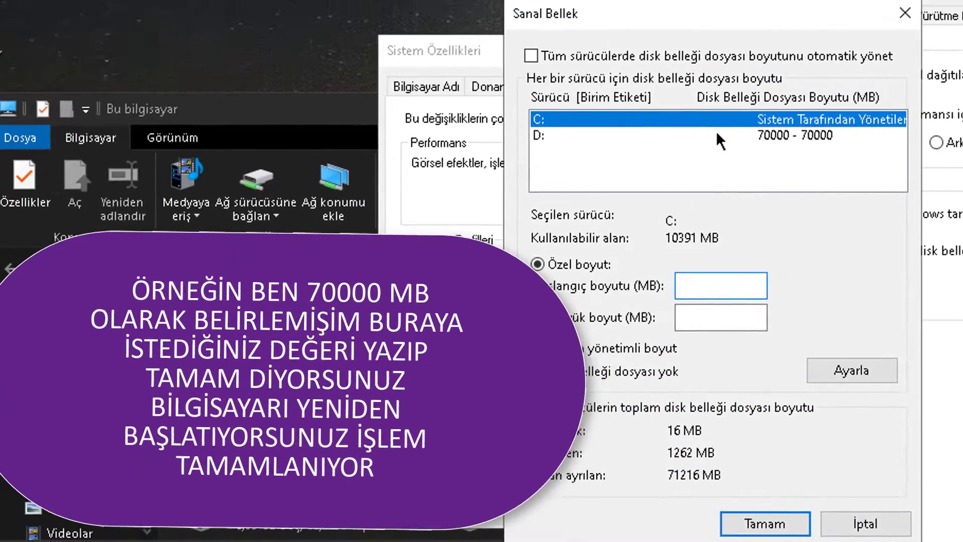
# - Select drive D:, keep its initial and maximum paging file size at 70000 MB, and confirm the virtual memory settings
pyautogui.click(717, 134)
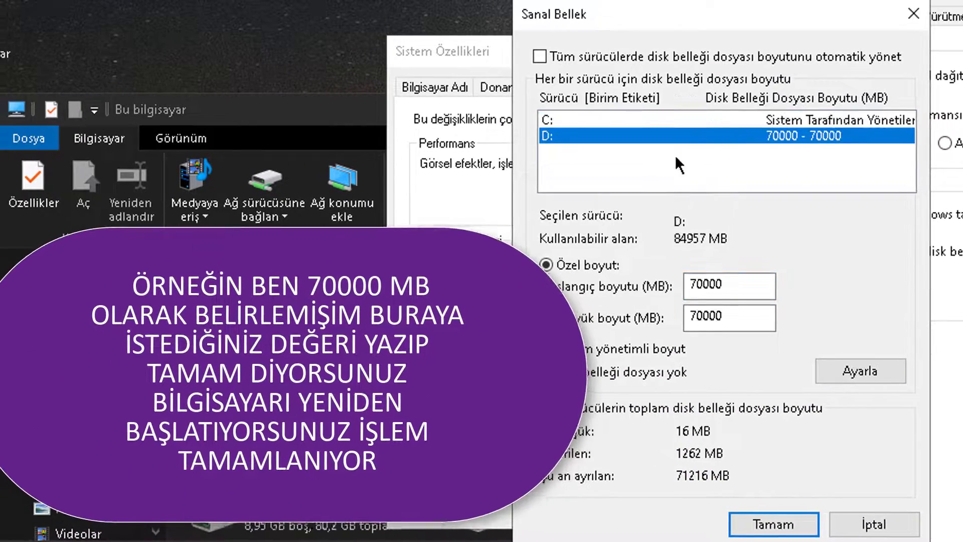
pyautogui.click(709, 284)
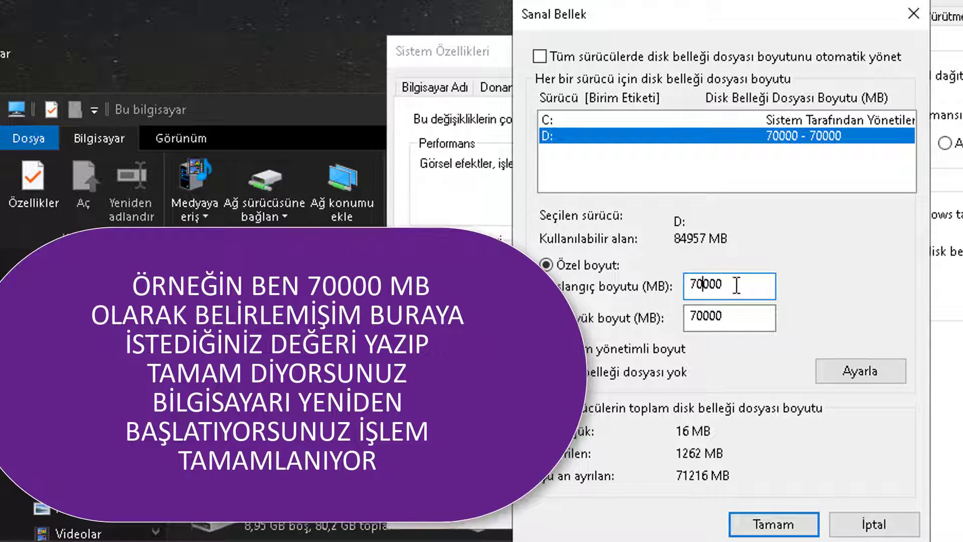
pyautogui.click(729, 317)
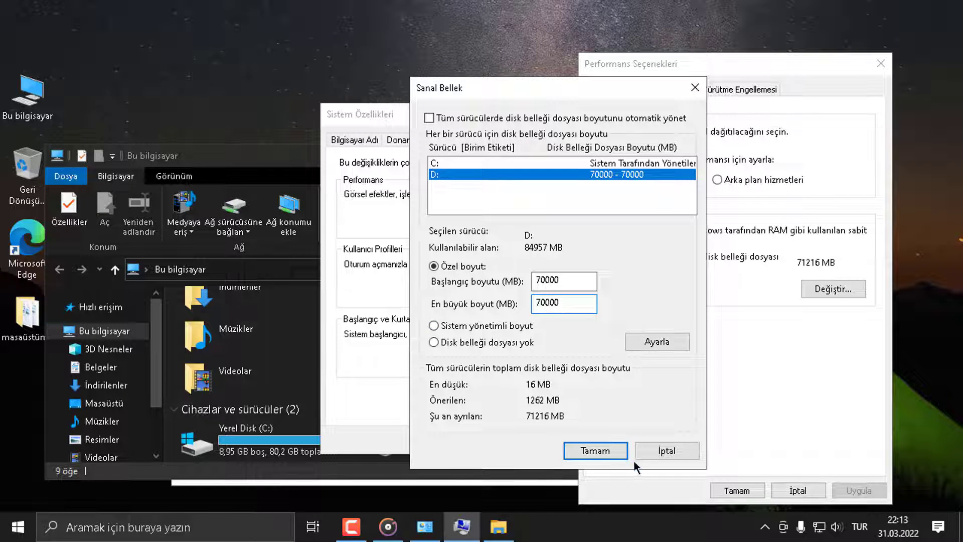
pyautogui.click(595, 450)
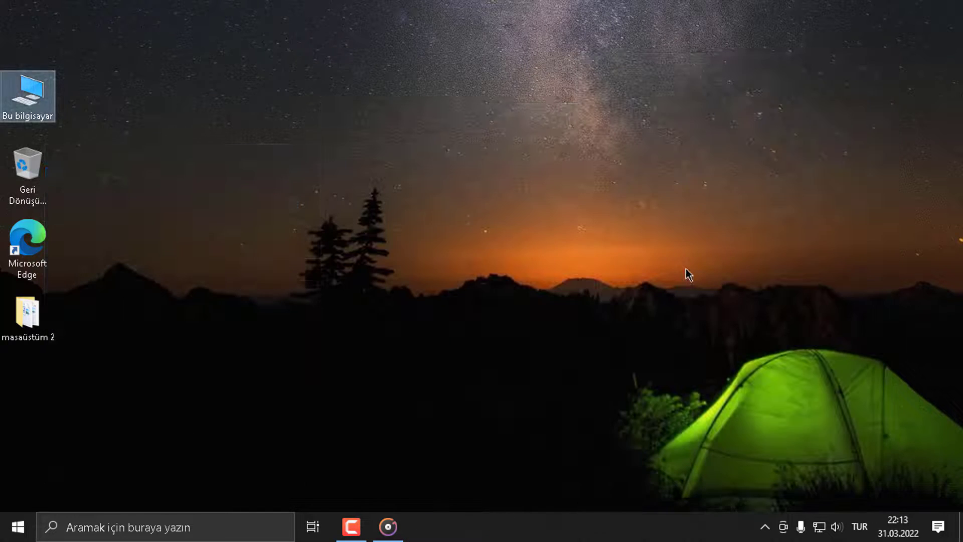
# - Open the Windows Temp folder with the run command temp, reposition its window and look through the files
pyautogui.press('super+r')
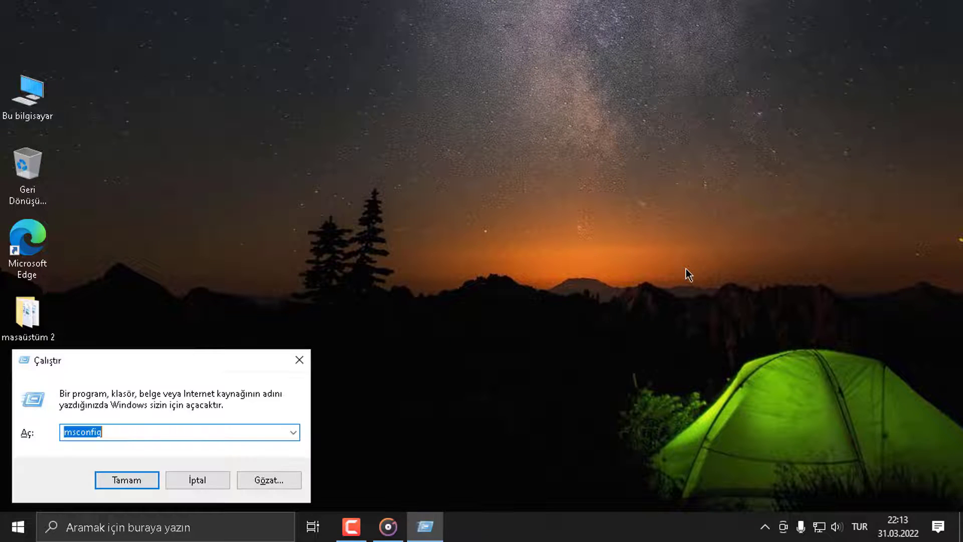
pyautogui.press('BackSpace')
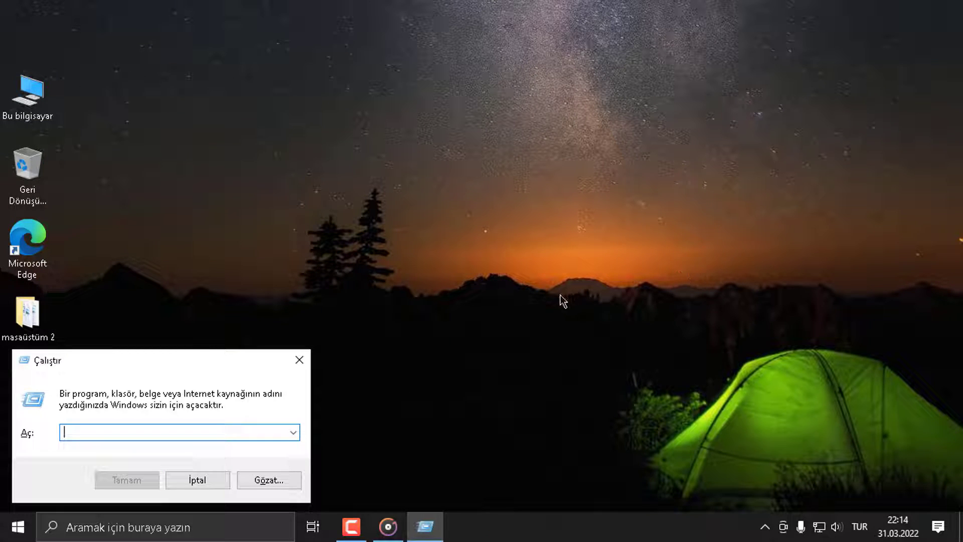
pyautogui.write('temp')
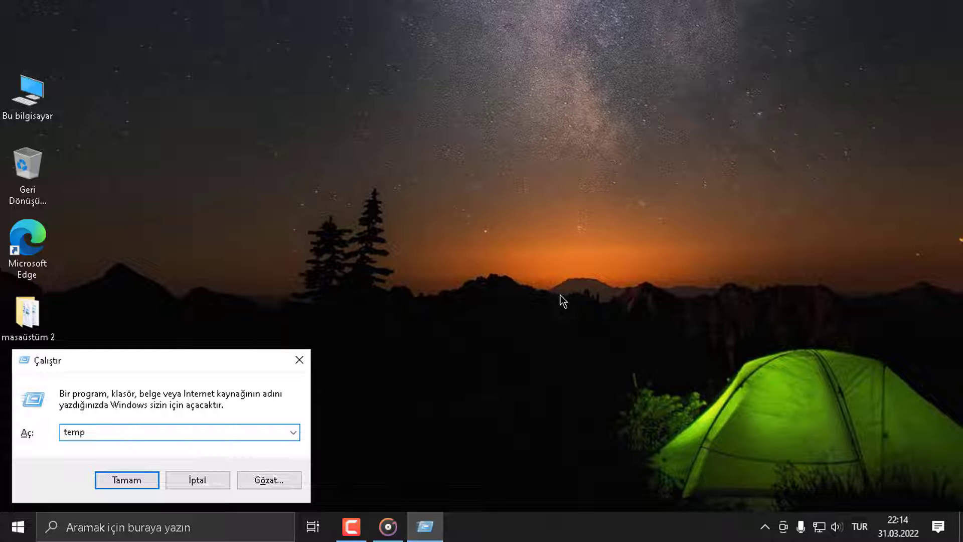
pyautogui.press('Return')
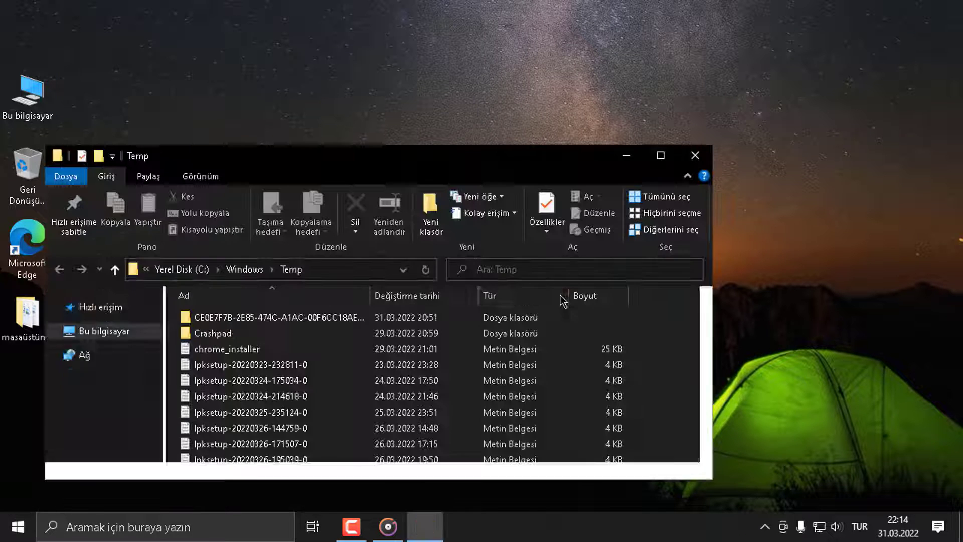
pyautogui.moveTo(517, 146); pyautogui.dragTo(614, 74)
pyautogui.scroll(-3, 537, 280)
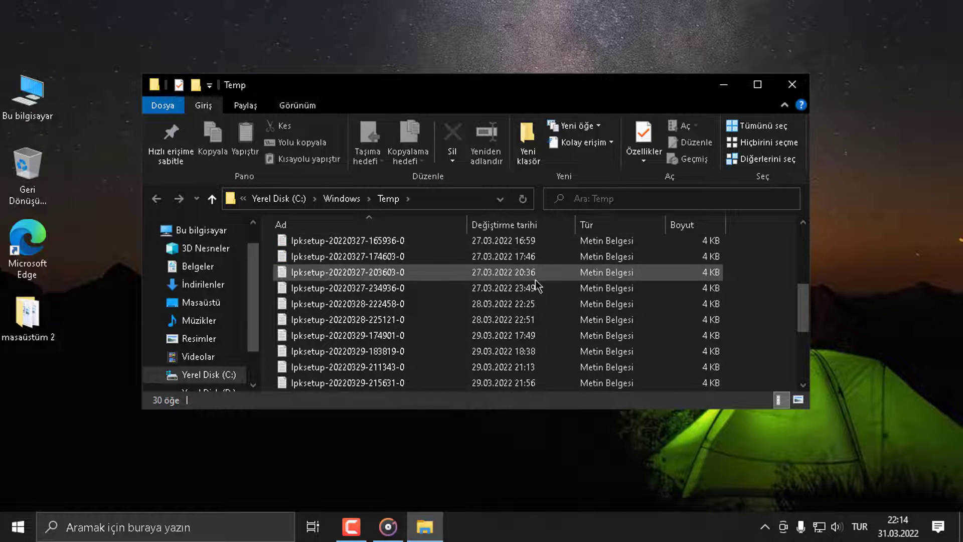
pyautogui.scroll(3, 537, 280)
# - Delete all files and folders in the Windows Temp folder and close its window
pyautogui.click(437, 341)
pyautogui.hotkey('ctrl', 'a')
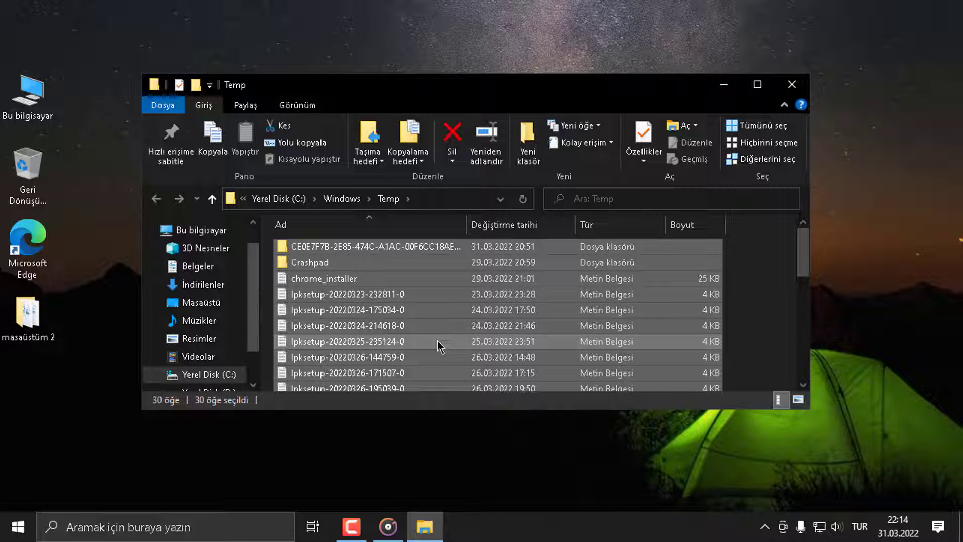
pyautogui.rightClick(438, 341)
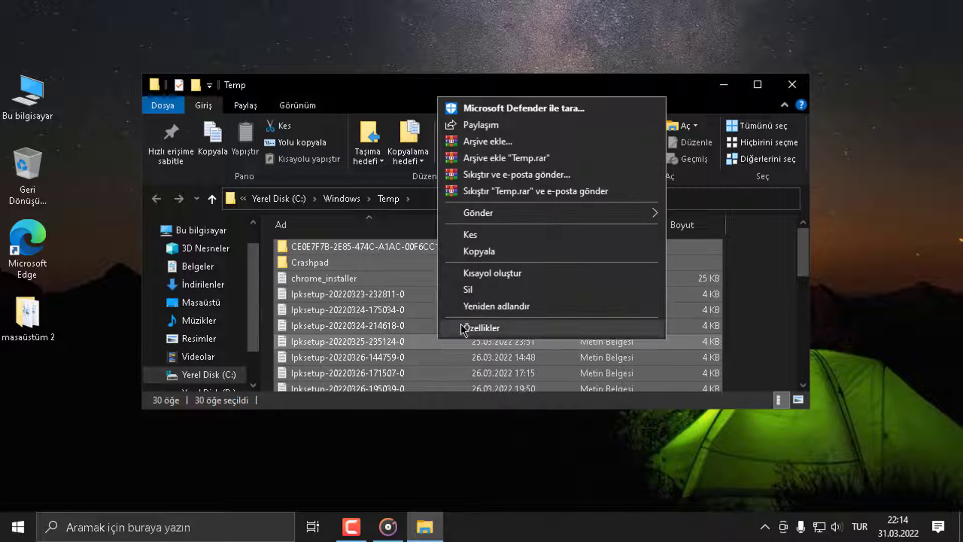
pyautogui.click(471, 294)
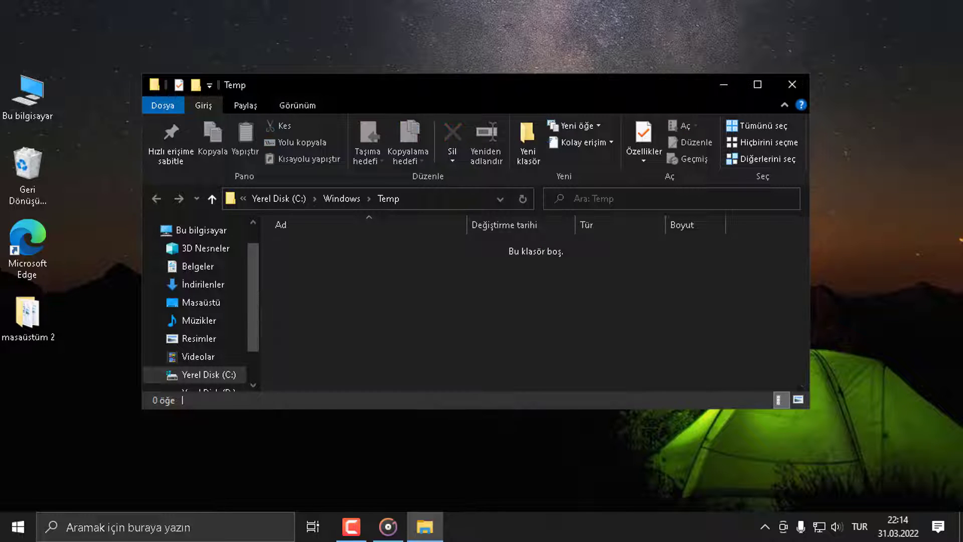
pyautogui.click(785, 95)
# - Open the prefetch folder with the run command prefetch, granting permanent access to it
pyautogui.press('super+r')
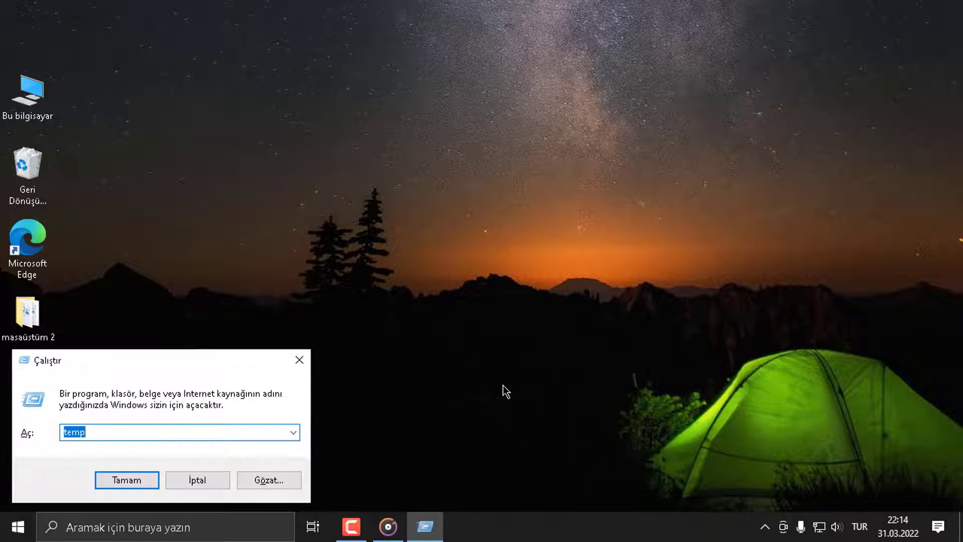
pyautogui.press('BackSpace')
pyautogui.write('prefe')
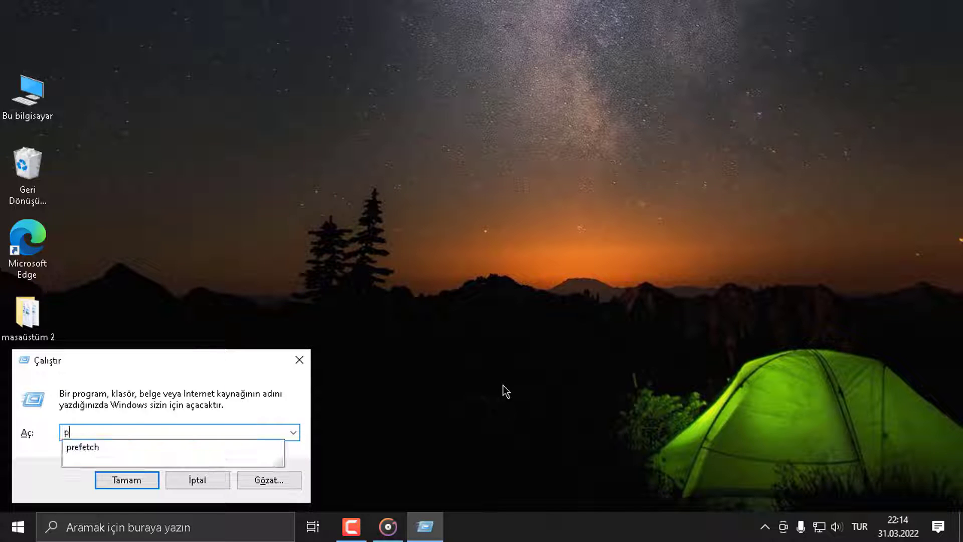
pyautogui.write('h')
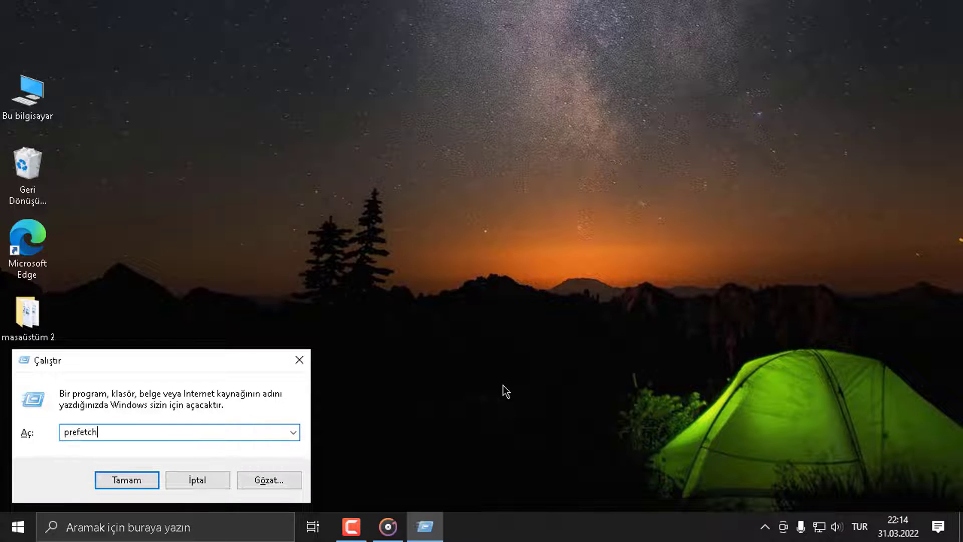
pyautogui.press('Return')
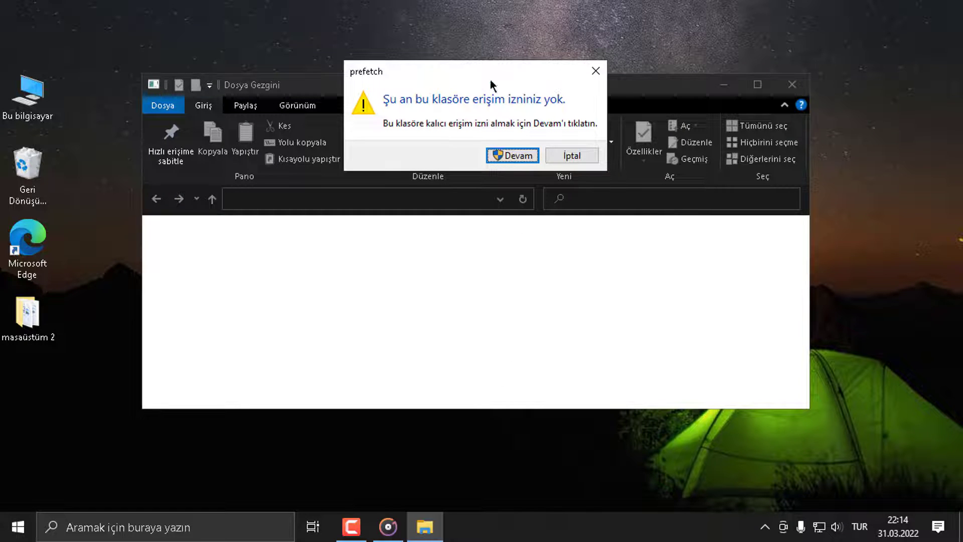
pyautogui.moveTo(490, 83); pyautogui.dragTo(483, 189)
pyautogui.click(517, 261)
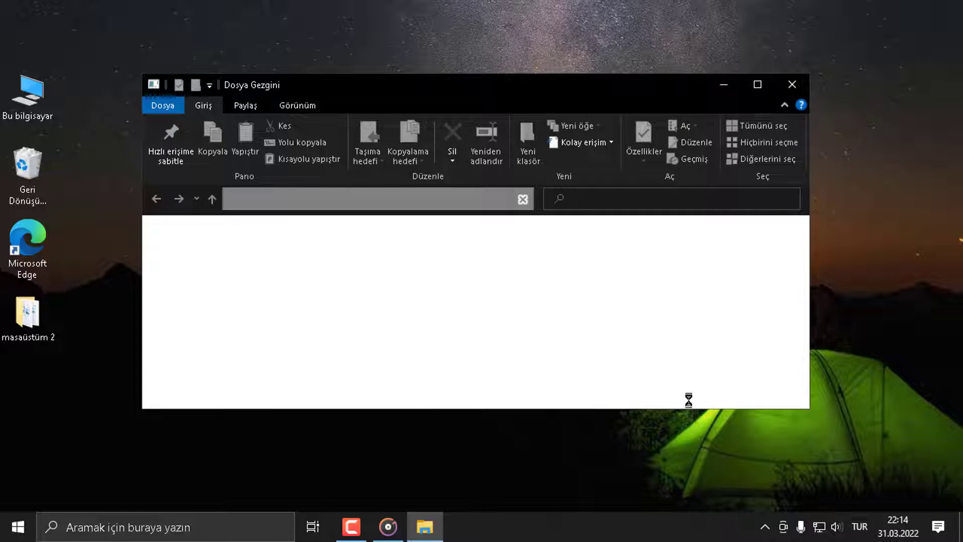
# - Delete all items in the prefetch folder
pyautogui.click(456, 327)
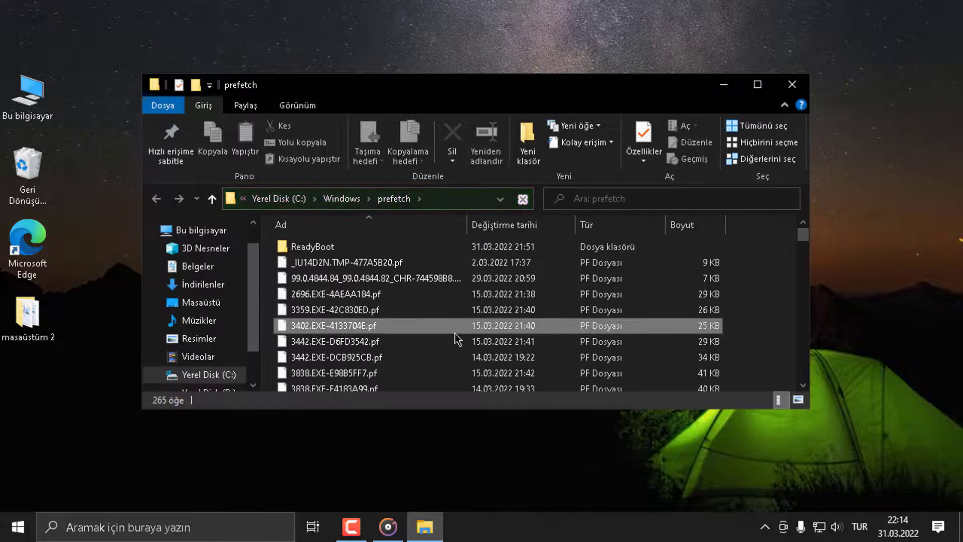
pyautogui.hotkey('ctrl', 'a')
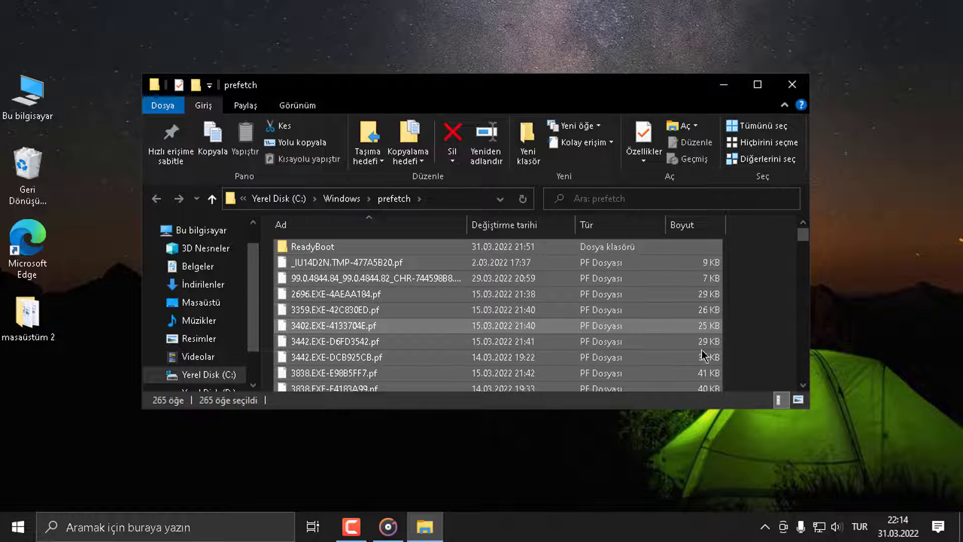
pyautogui.press('Delete')
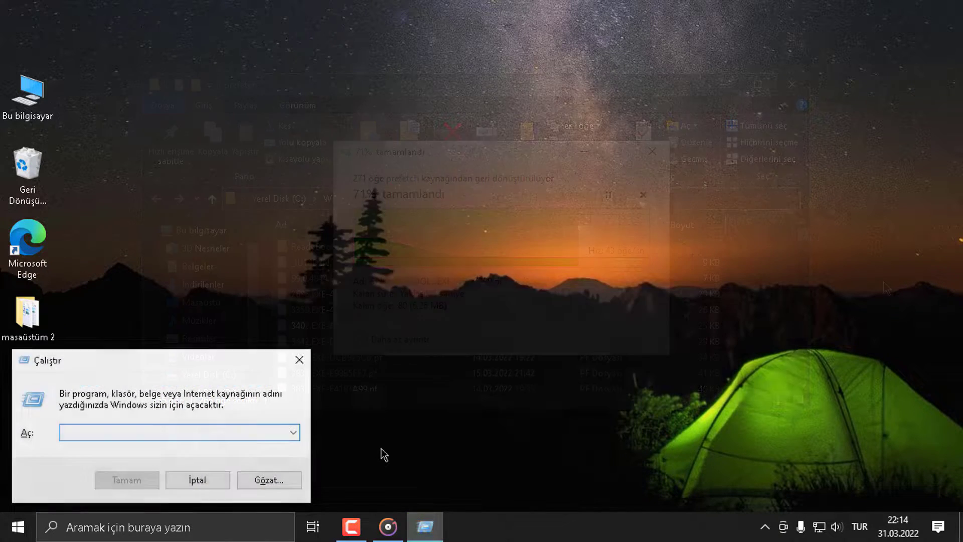
# - Open the personal temporary folder with the run command %temp% and start deleting everything in it
pyautogui.write('%temp%')
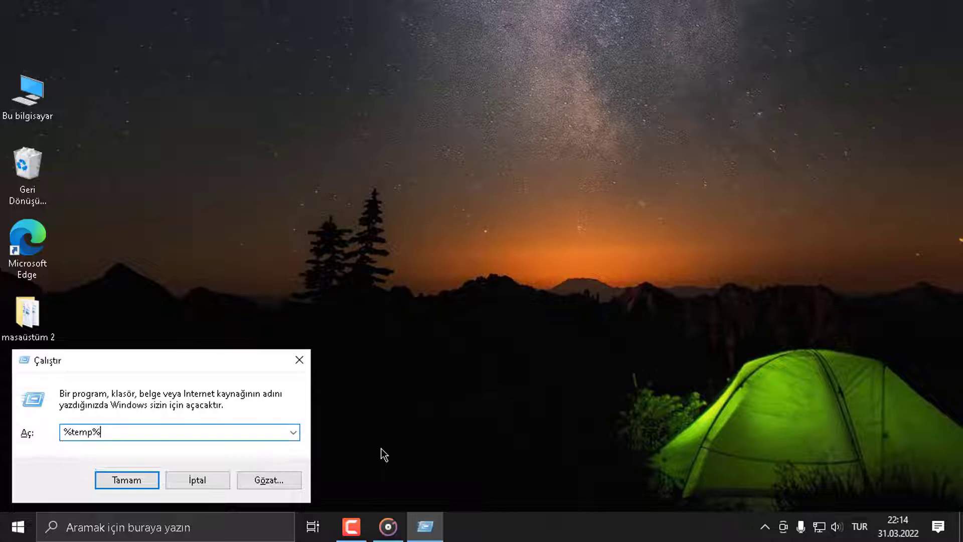
pyautogui.press('Return')
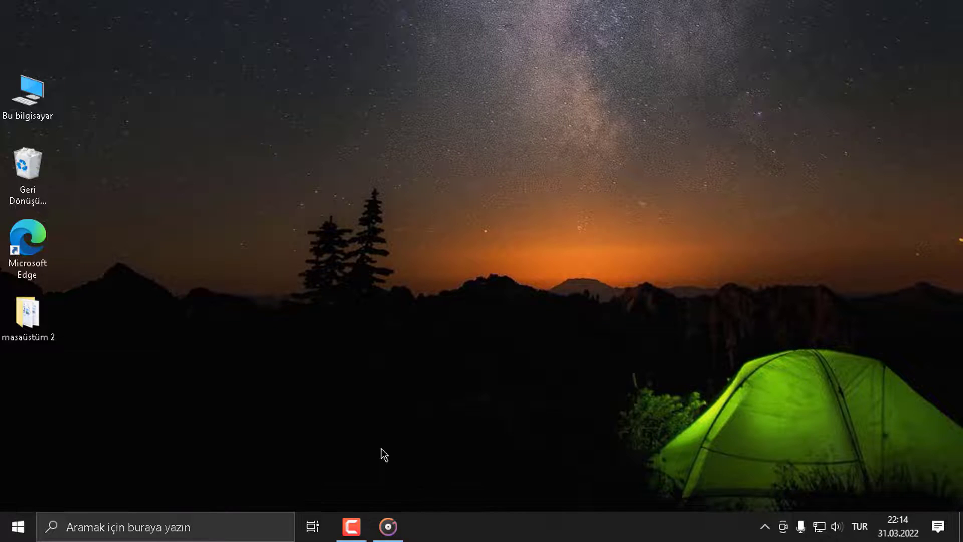
pyautogui.click(409, 357)
pyautogui.hotkey('ctrl', 'a')
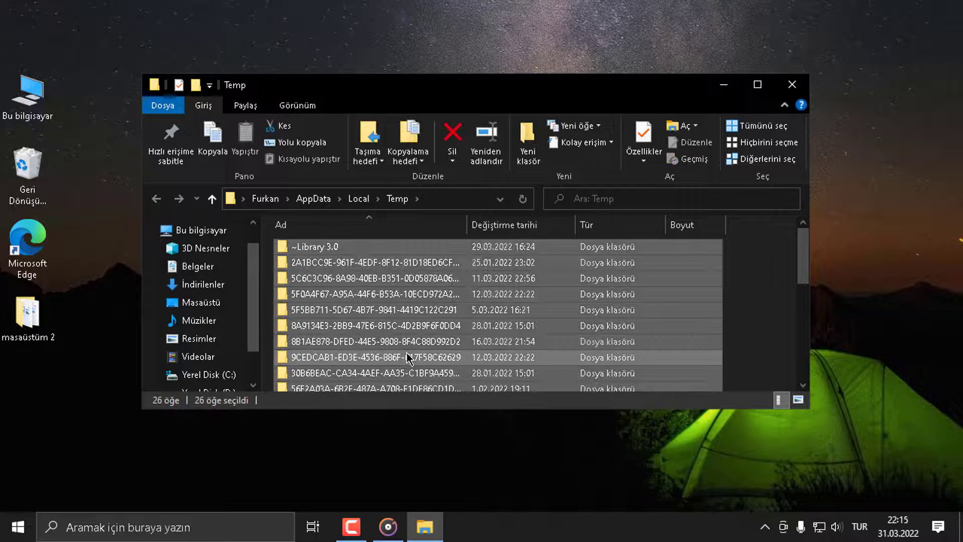
pyautogui.press('Delete')
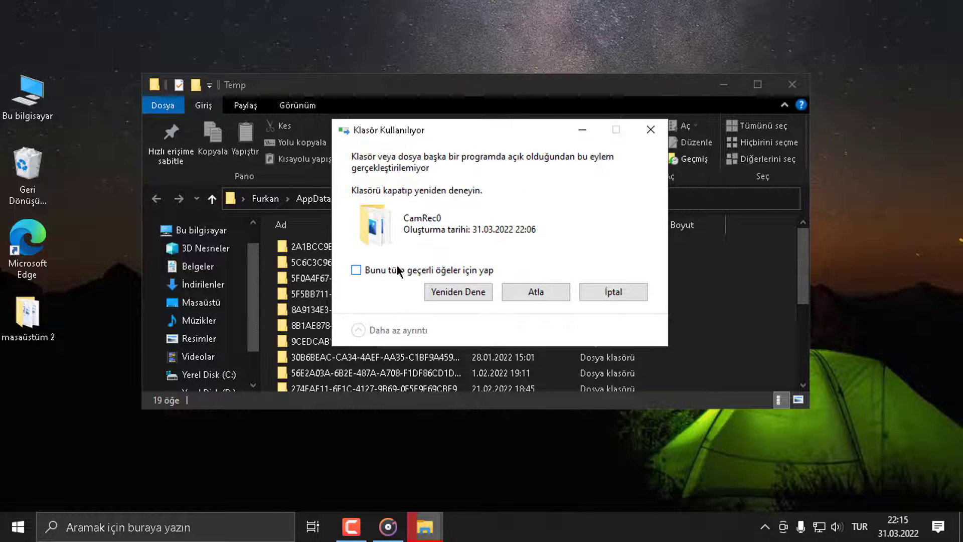
# - Skip all items in use, allow the protected folders to be deleted with administrator permission, and move the Temp window slightly down
pyautogui.click(401, 271)
pyautogui.click(543, 292)
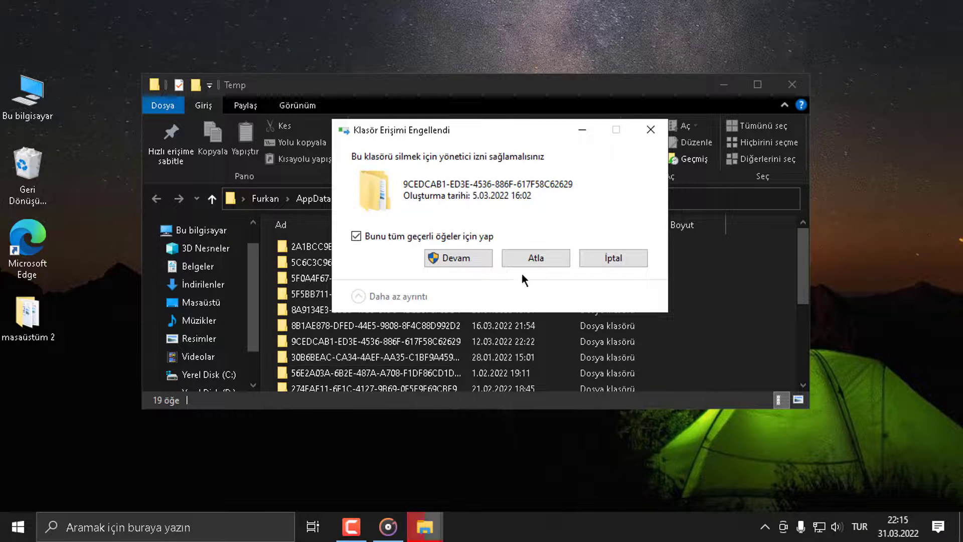
pyautogui.click(480, 262)
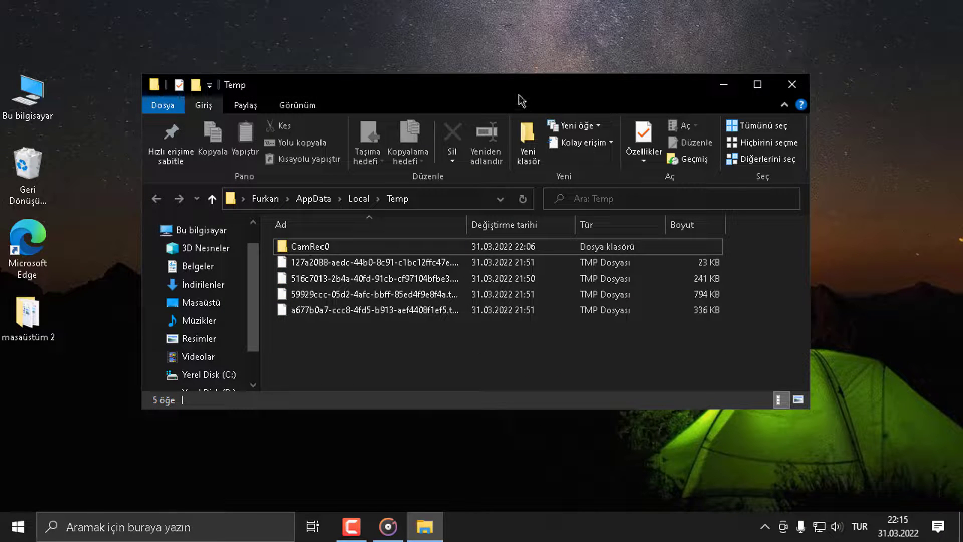
pyautogui.moveTo(522, 96); pyautogui.dragTo(520, 121)
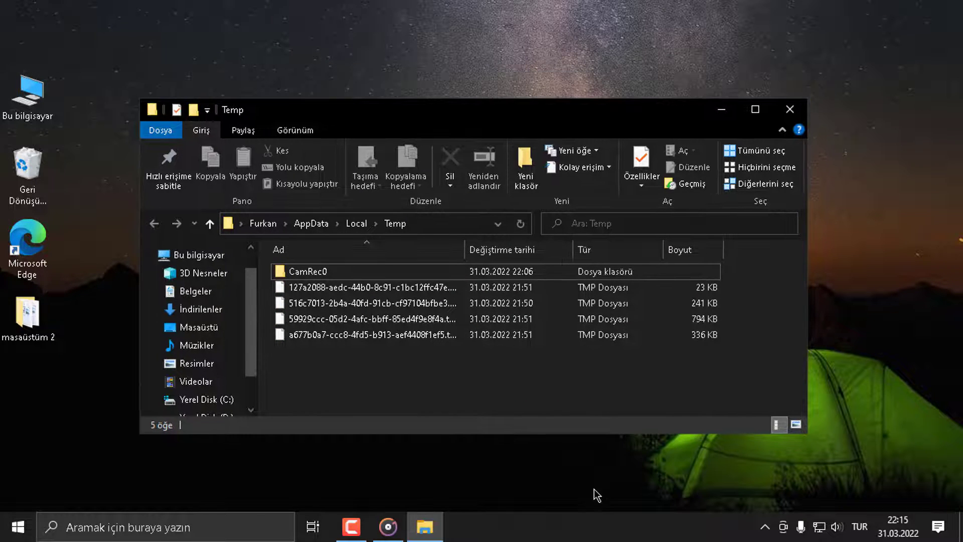
# - Close the Temp folder window and refresh the desktop
pyautogui.click(796, 111)
pyautogui.rightClick(424, 215)
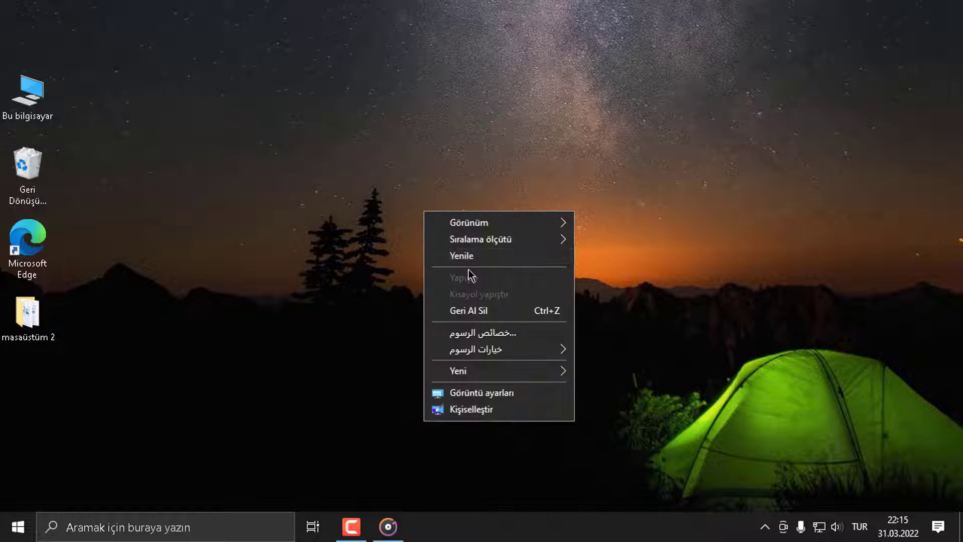
pyautogui.click(474, 255)
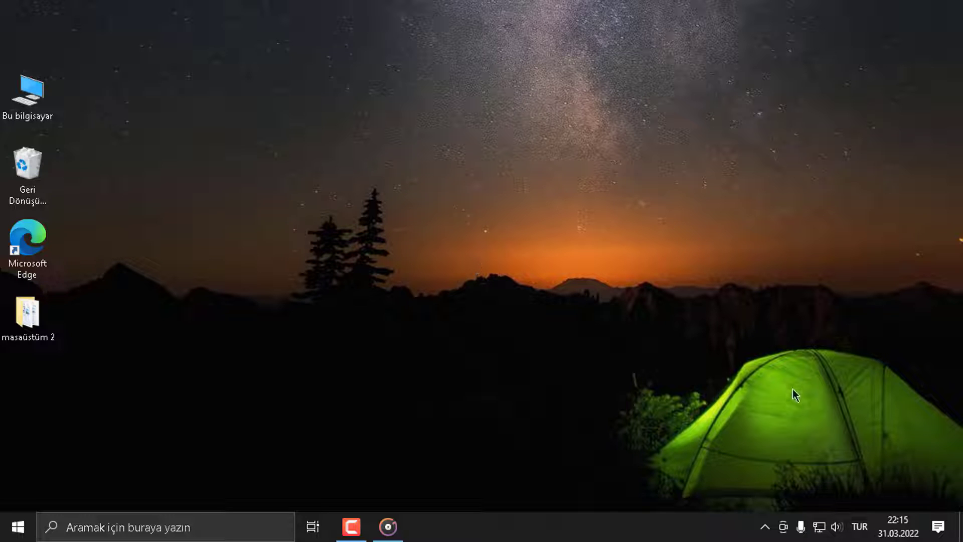
# - Open the properties of Yerel Disk (C:) in Bu bilgisayar, move the dialog slightly up, and start Disk Cleanup
pyautogui.doubleClick(29, 93)
pyautogui.scroll(-2, 477, 344)
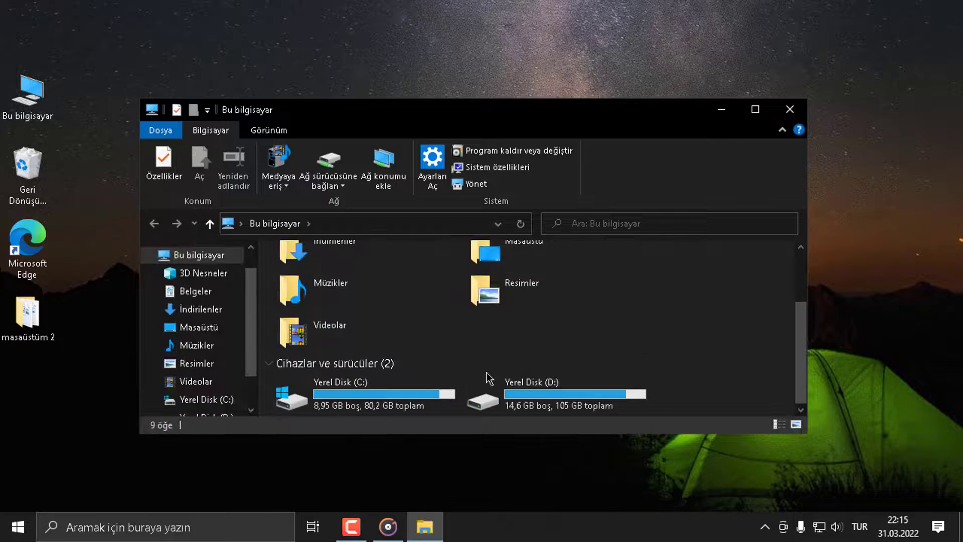
pyautogui.click(407, 399)
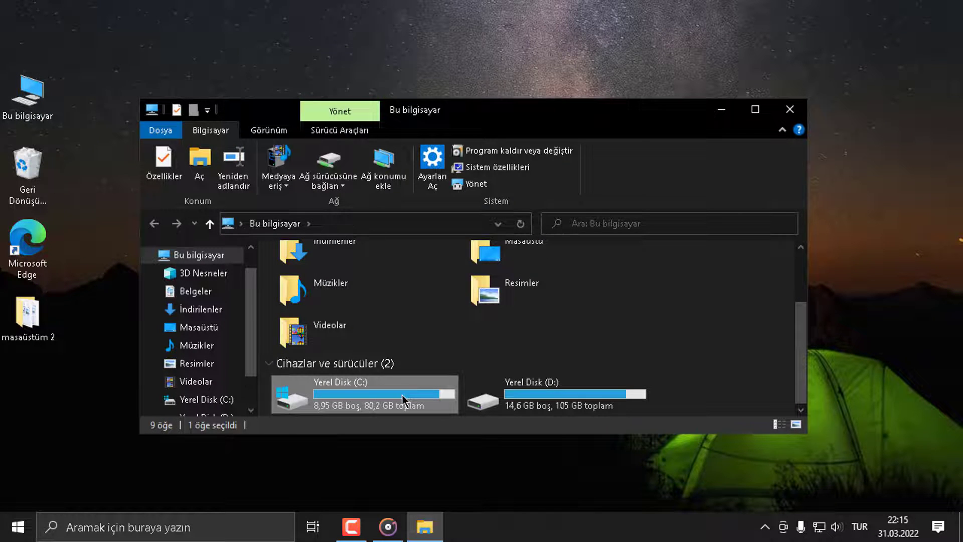
pyautogui.rightClick(403, 396)
pyautogui.click(448, 384)
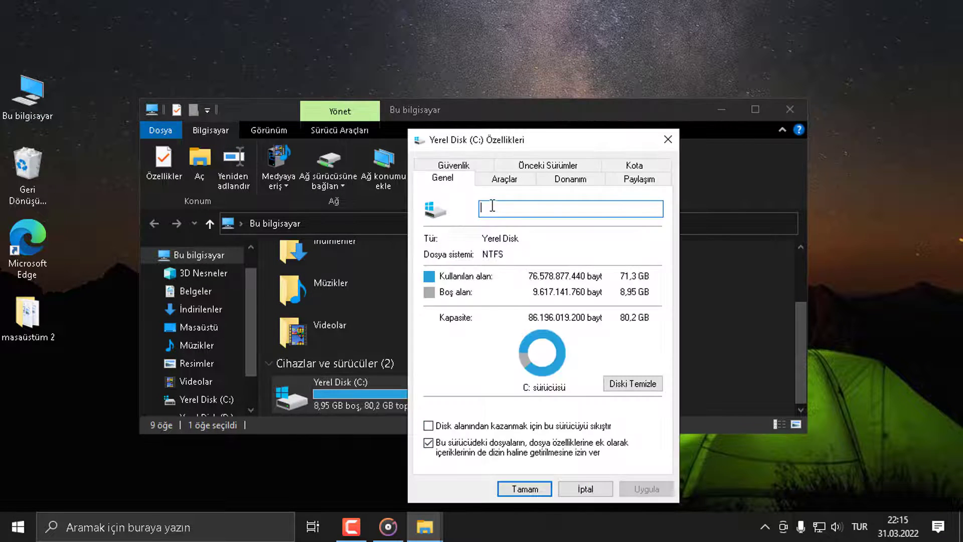
pyautogui.moveTo(500, 142); pyautogui.dragTo(544, 109)
pyautogui.click(678, 352)
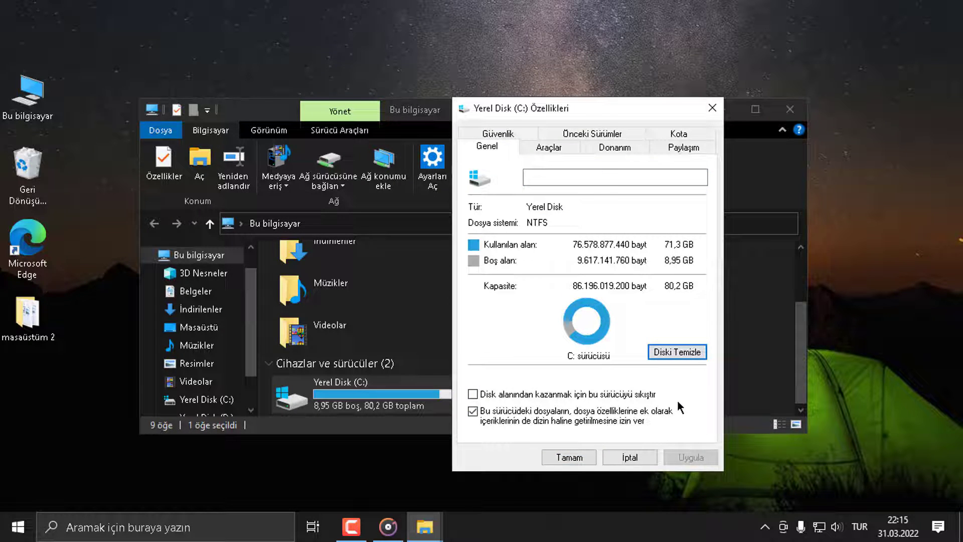
# - Move the Disk Cleanup window fully into view beside the drive's properties dialog
pyautogui.moveTo(473, 89); pyautogui.dragTo(295, 259)
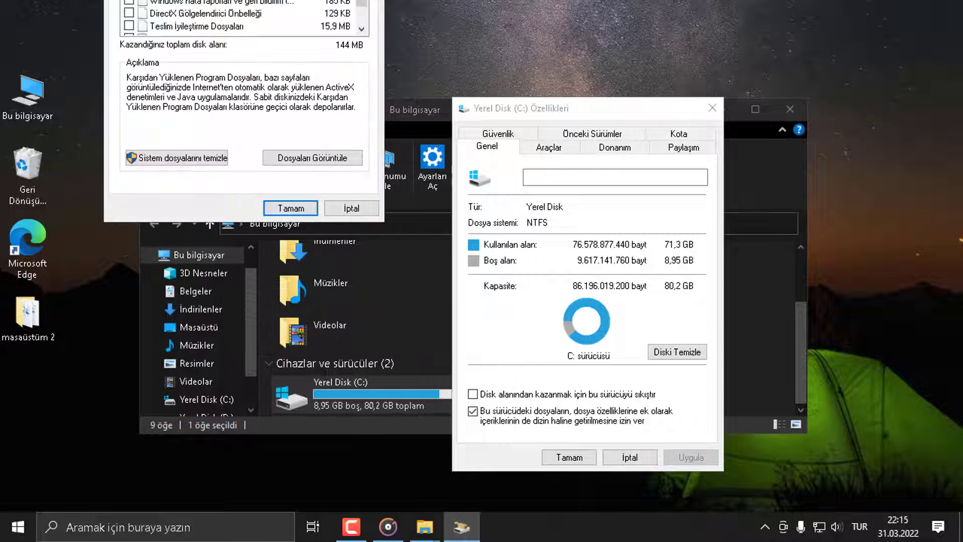
pyautogui.hotkey('alt', 'space')
pyautogui.press('t')
pyautogui.click(340, 141)
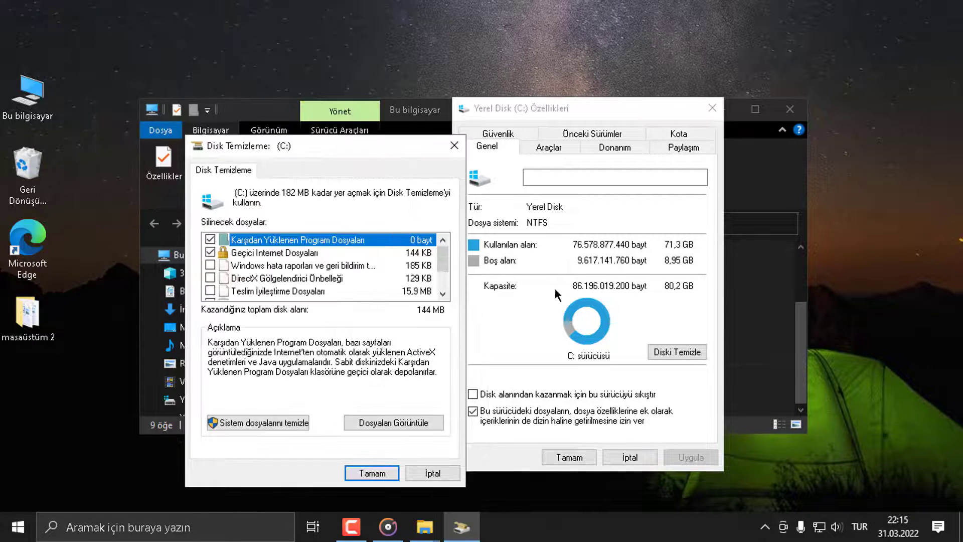
# - Mark all file types for cleanup, adding Windows error reports, DirectX shader cache, delivery optimisation files, Recycle Bin and temporary files
pyautogui.click(215, 265)
pyautogui.click(211, 278)
pyautogui.scroll(-1, 211, 274)
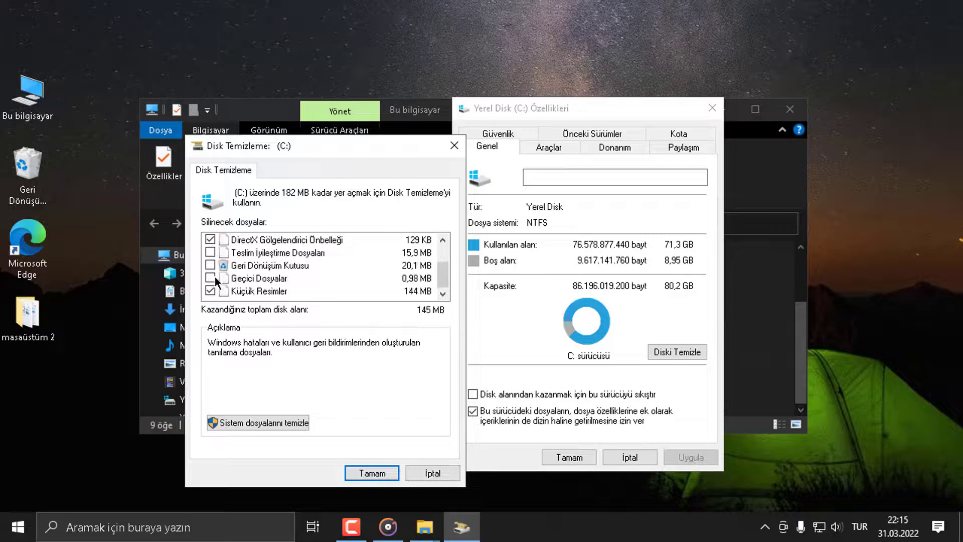
pyautogui.click(210, 252)
pyautogui.click(210, 265)
pyautogui.click(211, 278)
pyautogui.scroll(1, 263, 280)
pyautogui.click(269, 243)
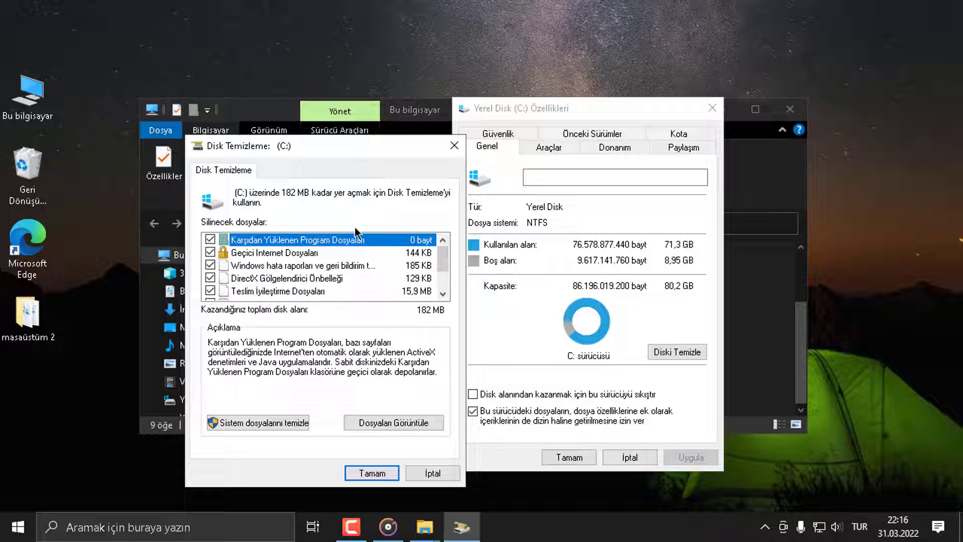
pyautogui.click(210, 240)
pyautogui.click(210, 240)
pyautogui.click(339, 252)
pyautogui.click(341, 243)
# - Run the cleanup of drive C:, confirm the permanent deletion of the files, and move the progress window aside
pyautogui.click(379, 482)
pyautogui.moveTo(463, 71); pyautogui.dragTo(430, 161)
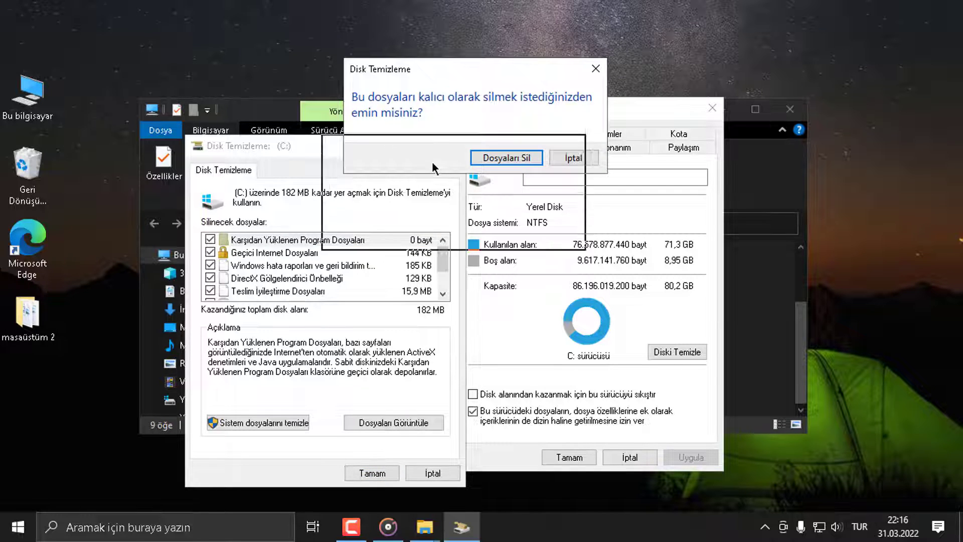
pyautogui.click(474, 258)
pyautogui.moveTo(444, 102); pyautogui.dragTo(328, 186)
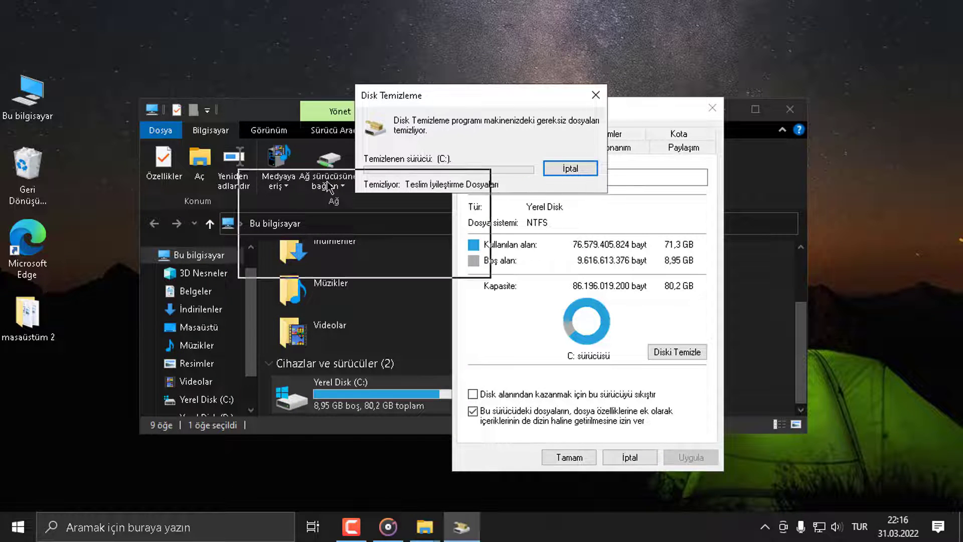
pyautogui.click(533, 172)
# - Show the drive's error checking and optimisation tools, and allow the cleanup to delete all protected Recycle Bin items with administrator permission
pyautogui.click(558, 149)
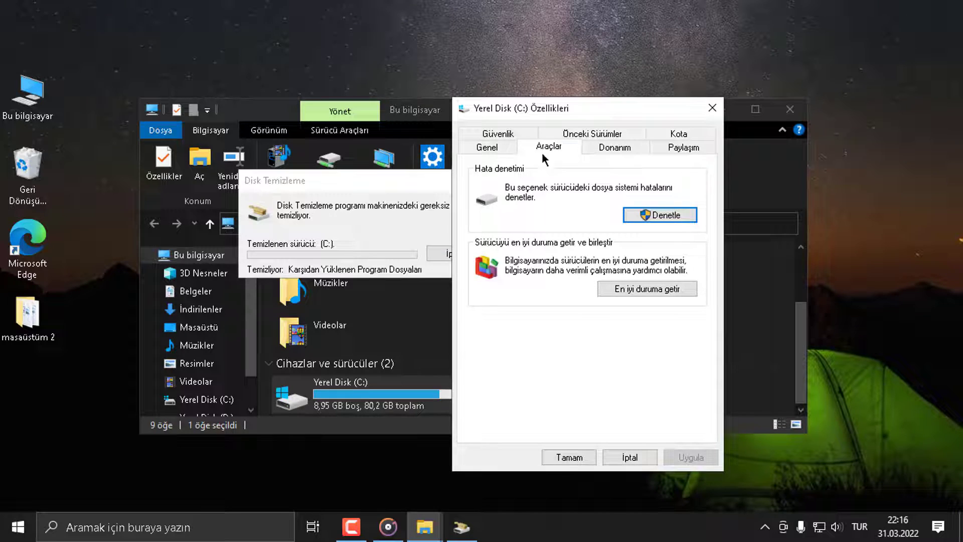
pyautogui.click(655, 215)
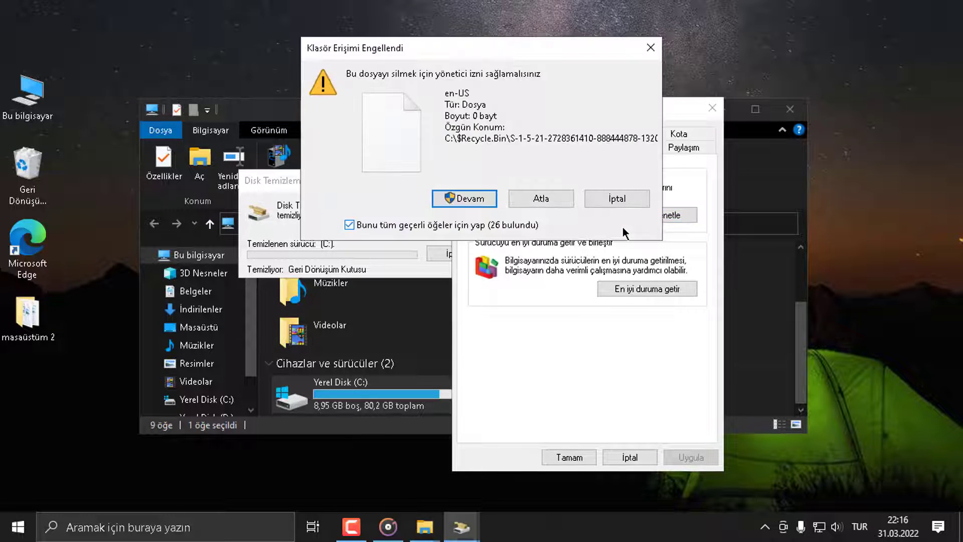
pyautogui.click(468, 200)
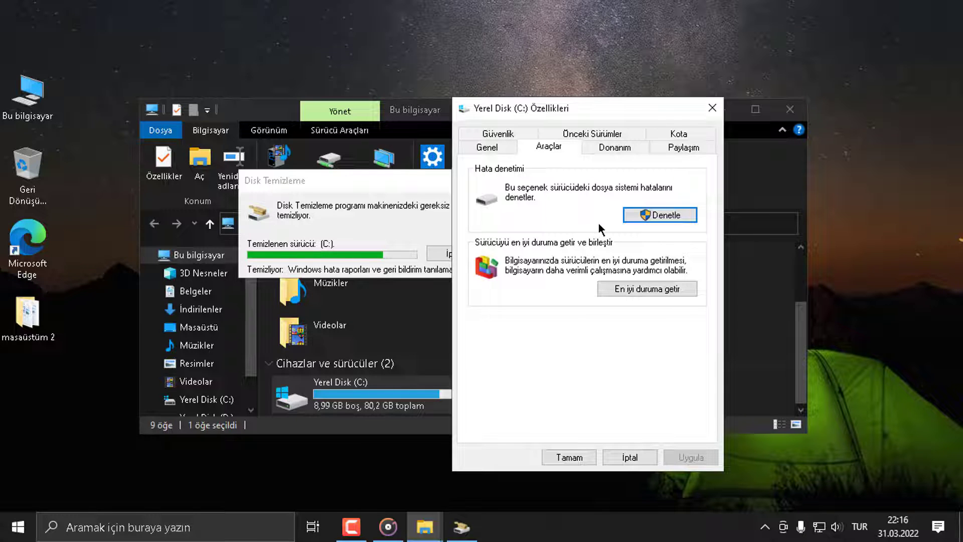
# - Move the drive properties dialog clear of the cleanup progress, and close it together with the Bu bilgisayar window
pyautogui.moveTo(570, 107); pyautogui.dragTo(640, 108)
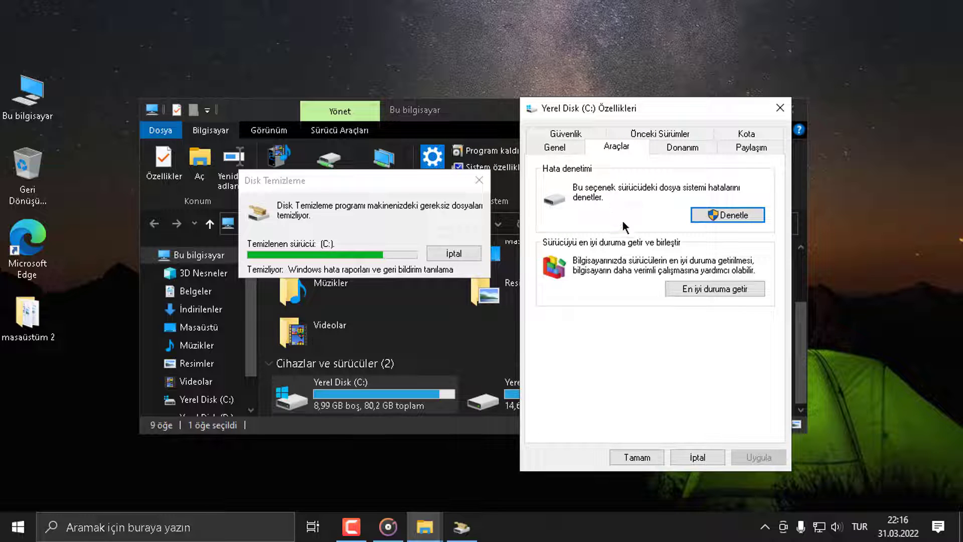
pyautogui.click(779, 109)
pyautogui.click(789, 107)
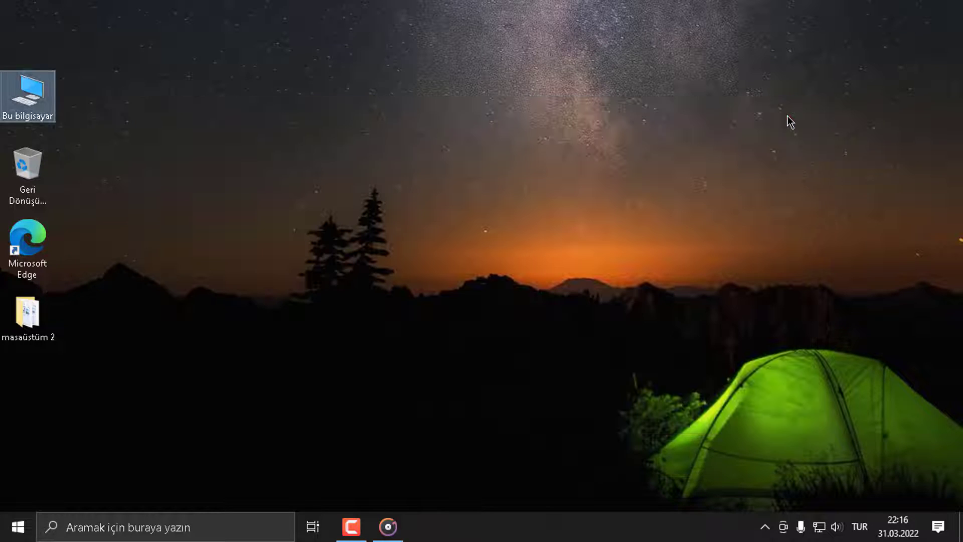
pyautogui.click(456, 239)
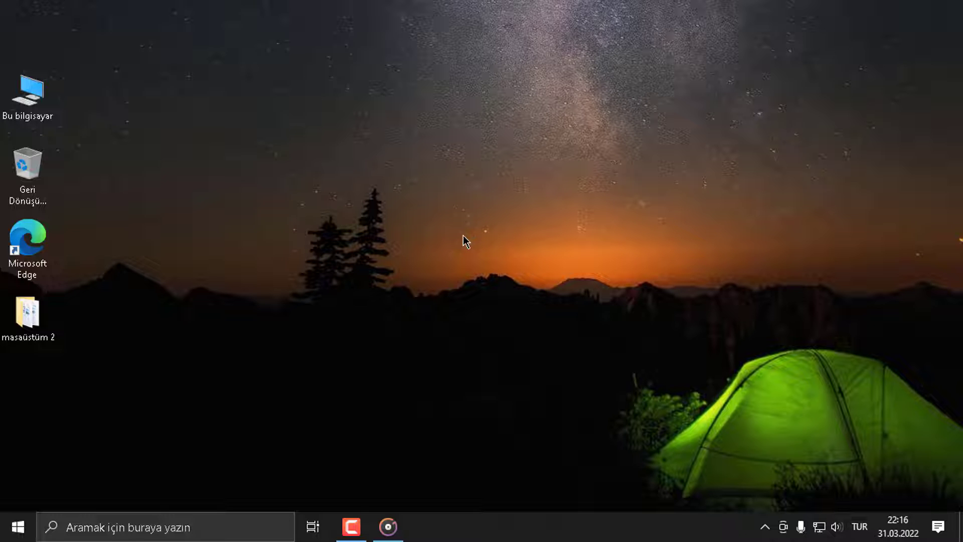
# - Open System Configuration with the run command msconfig, centre its window, and list the services with all Microsoft services hidden
pyautogui.press('super+r')
pyautogui.write('msc')
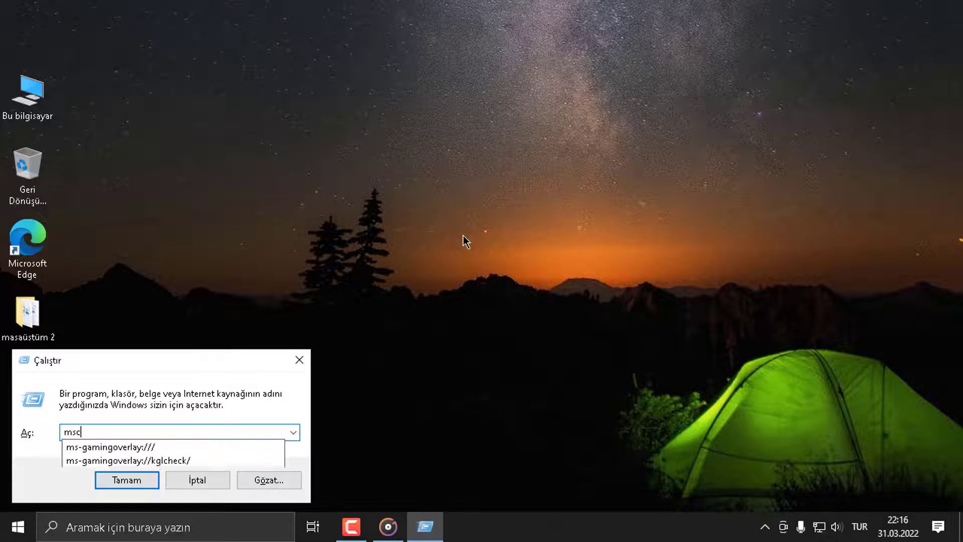
pyautogui.write('onfig')
pyautogui.press('Return')
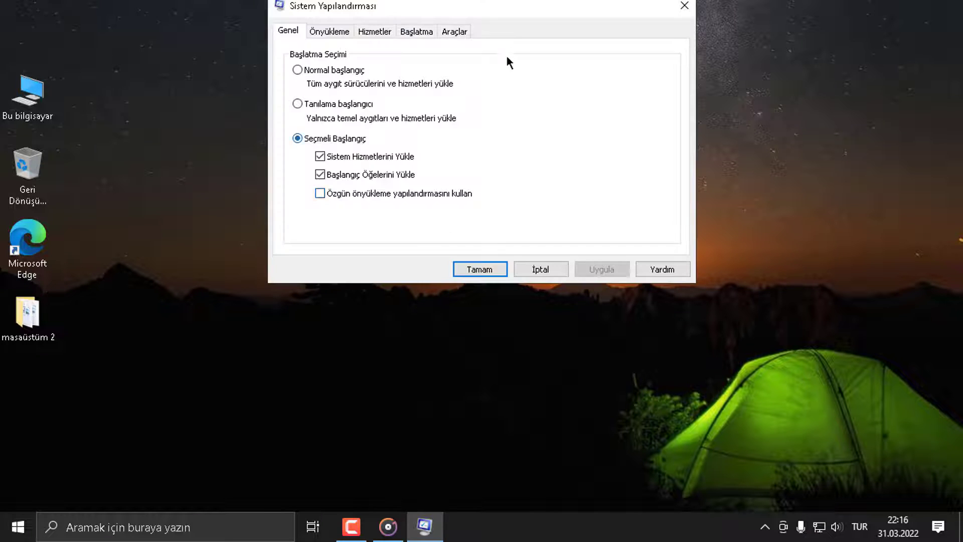
pyautogui.moveTo(490, 10); pyautogui.dragTo(492, 179)
pyautogui.click(409, 194)
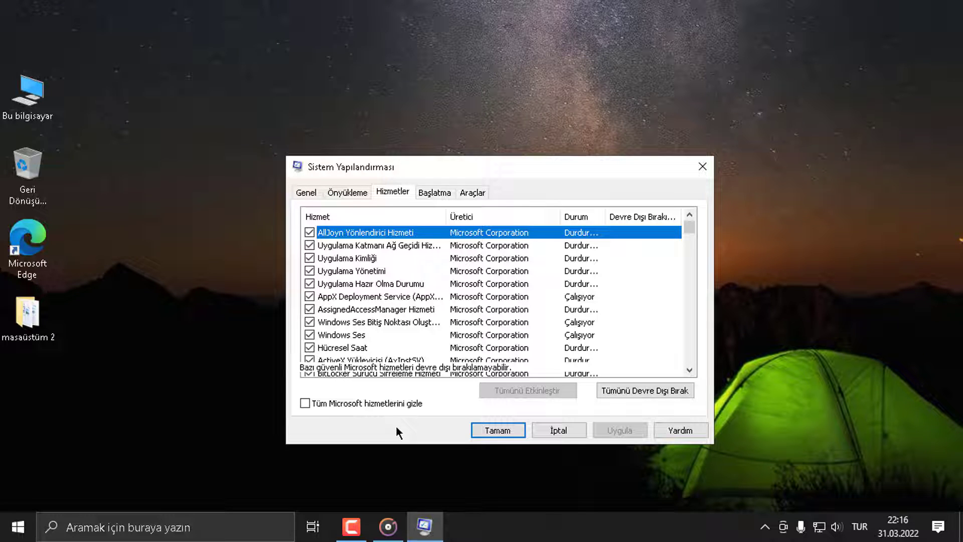
pyautogui.click(317, 405)
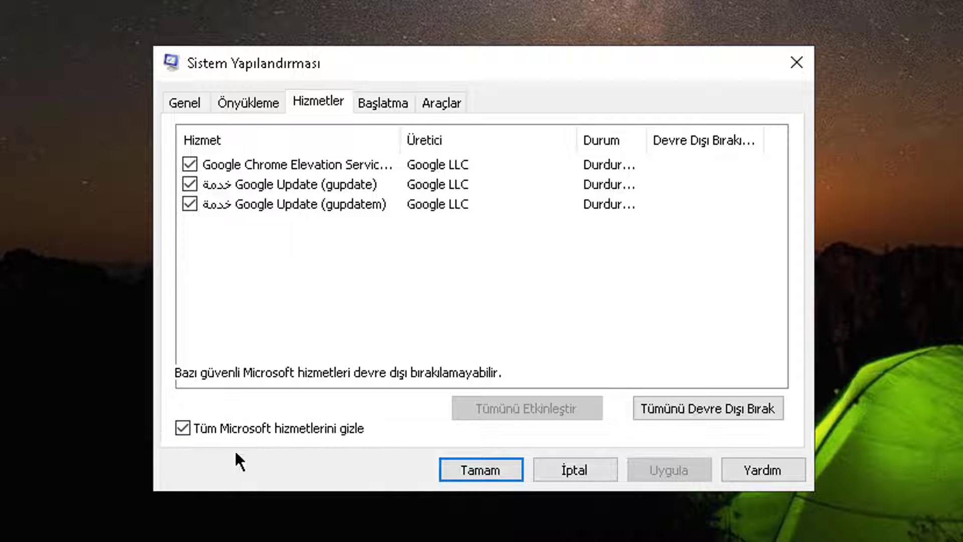
# - Show the Microsoft services again and examine which Windows services are in the list, such as Bluetooth and connected devices
pyautogui.click(245, 427)
pyautogui.scroll(-1, 388, 266)
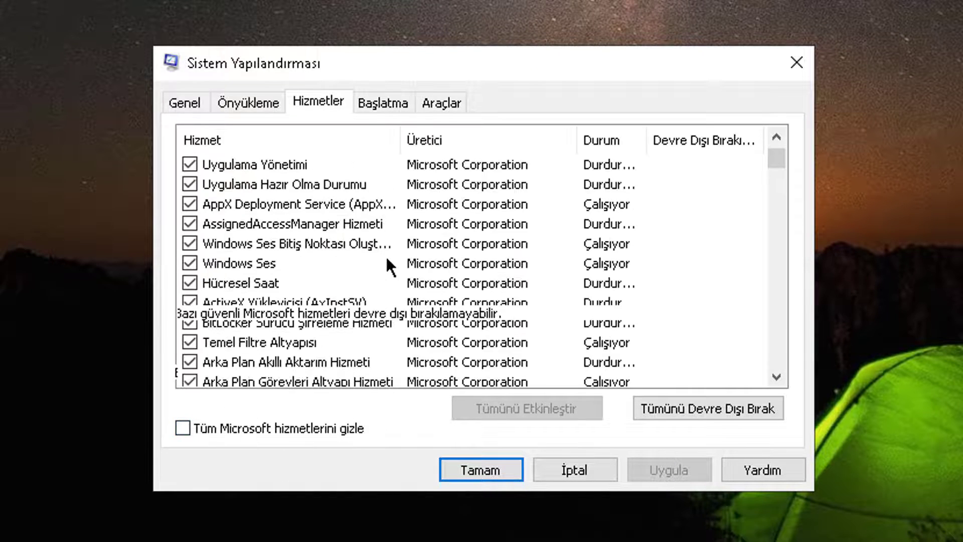
pyautogui.scroll(-6, 386, 258)
pyautogui.scroll(2, 301, 298)
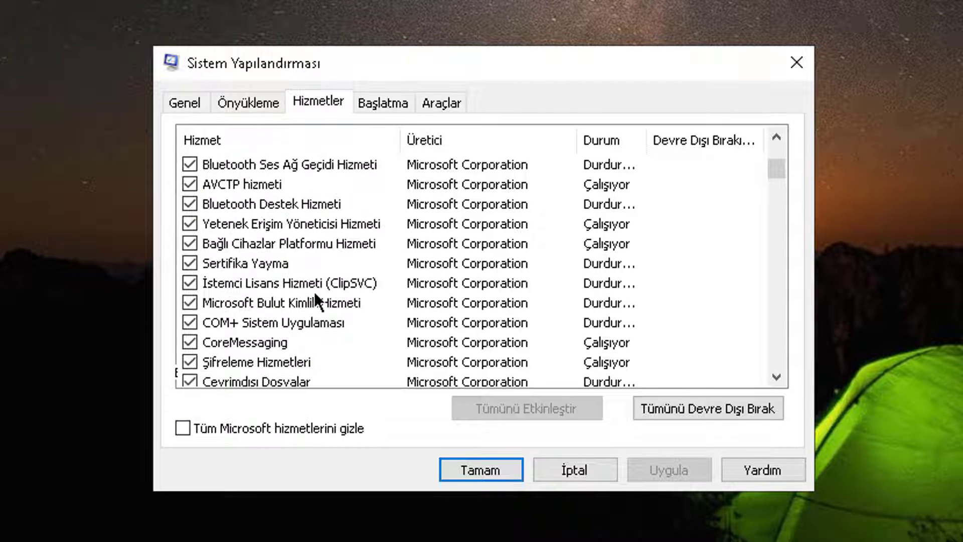
pyautogui.click(289, 242)
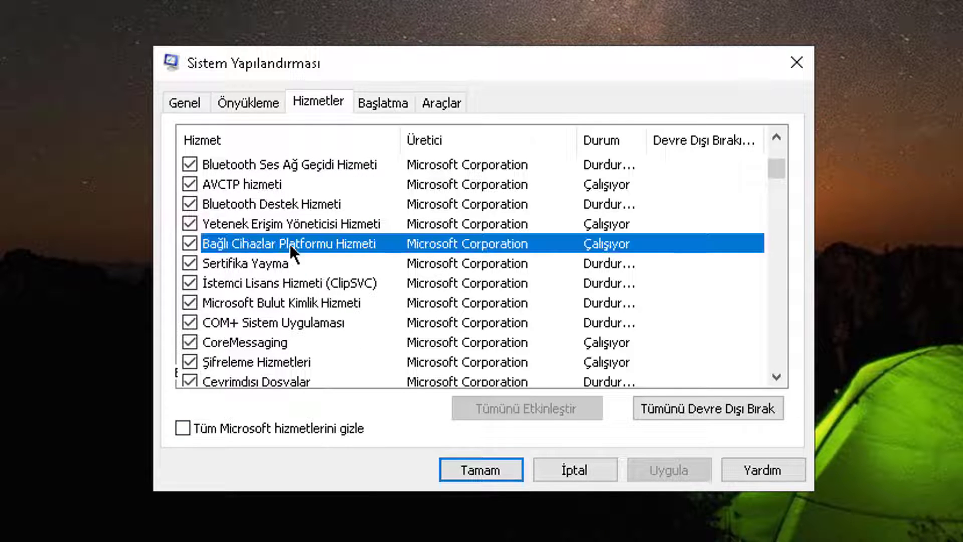
pyautogui.click(269, 203)
pyautogui.scroll(-1, 301, 273)
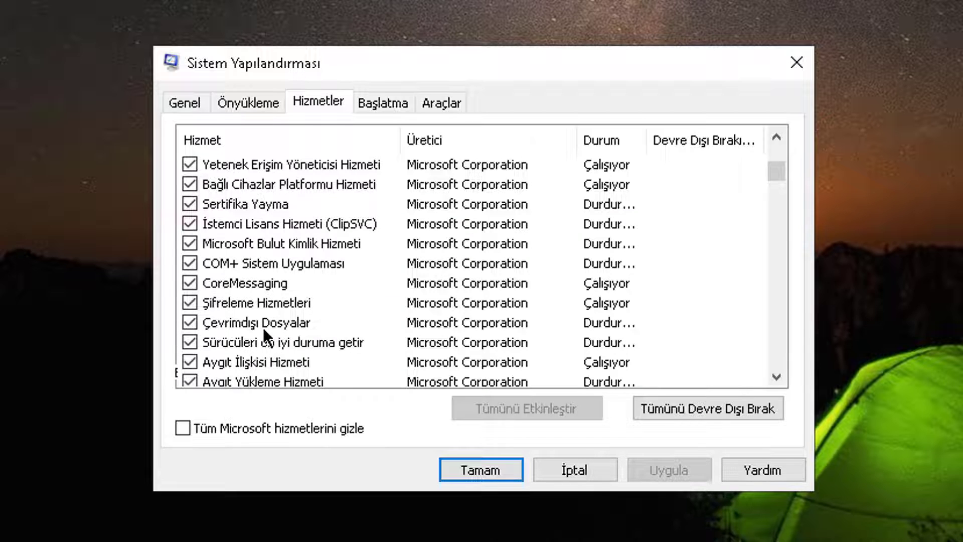
pyautogui.scroll(-4, 301, 326)
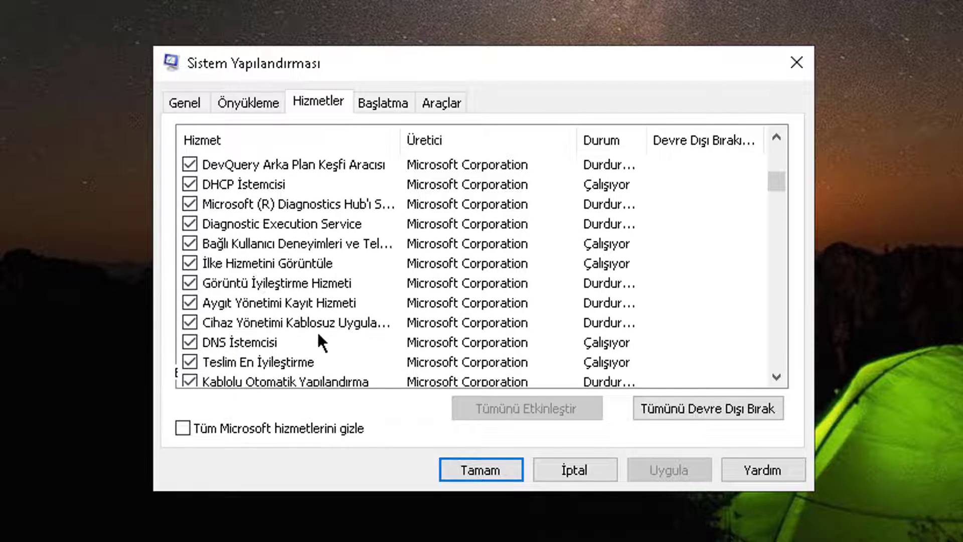
pyautogui.scroll(2, 320, 334)
pyautogui.scroll(3, 333, 349)
# - Hide all Microsoft services, disable all the remaining Google services, and widen the service name column to show full names
pyautogui.click(276, 428)
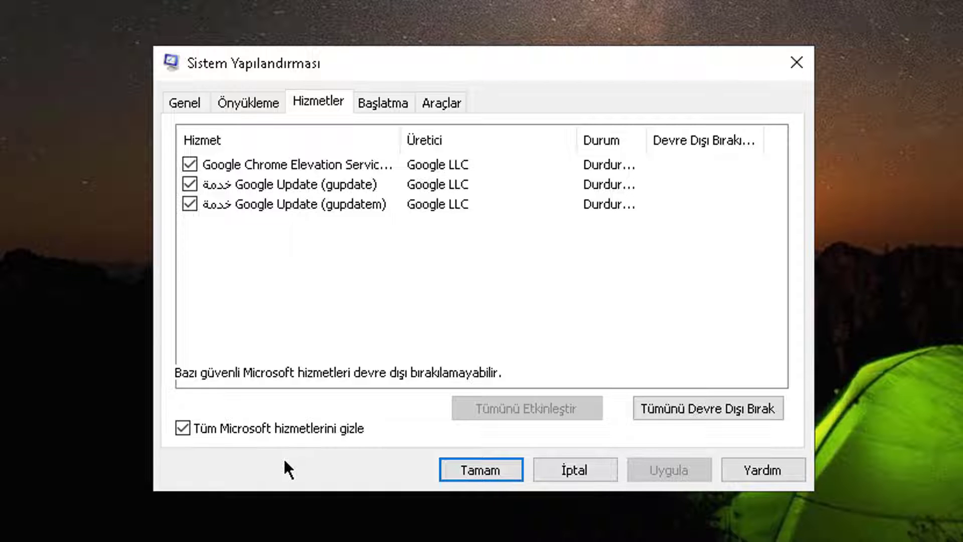
pyautogui.click(733, 408)
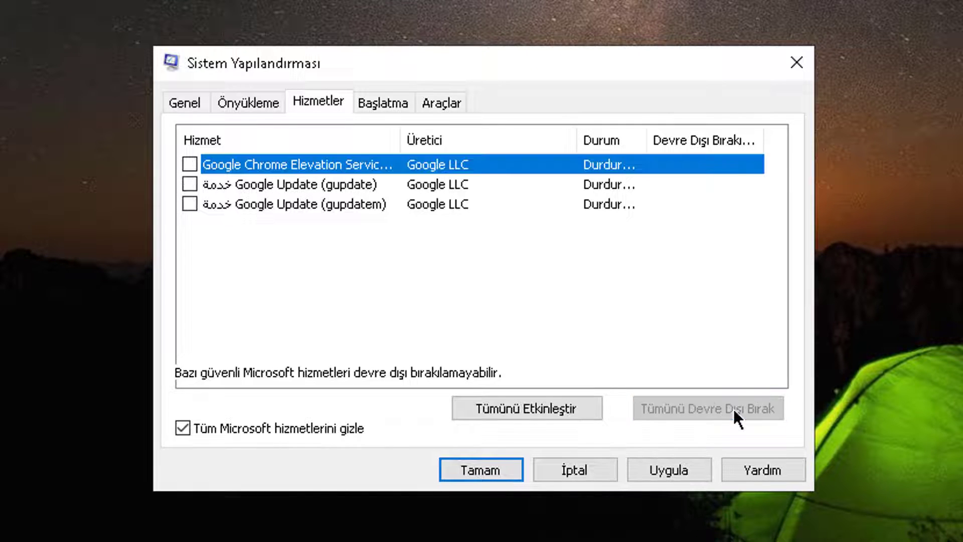
pyautogui.click(451, 275)
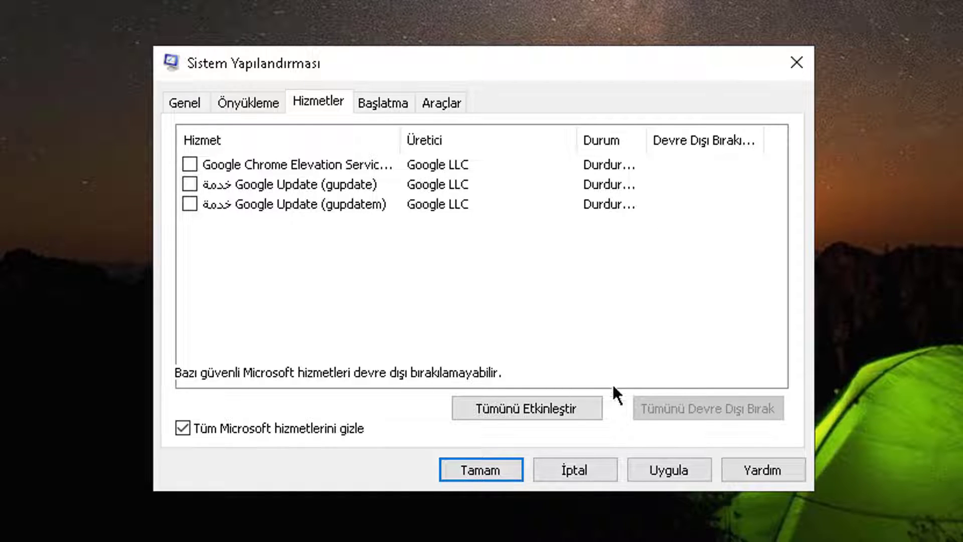
pyautogui.click(313, 184)
pyautogui.click(312, 205)
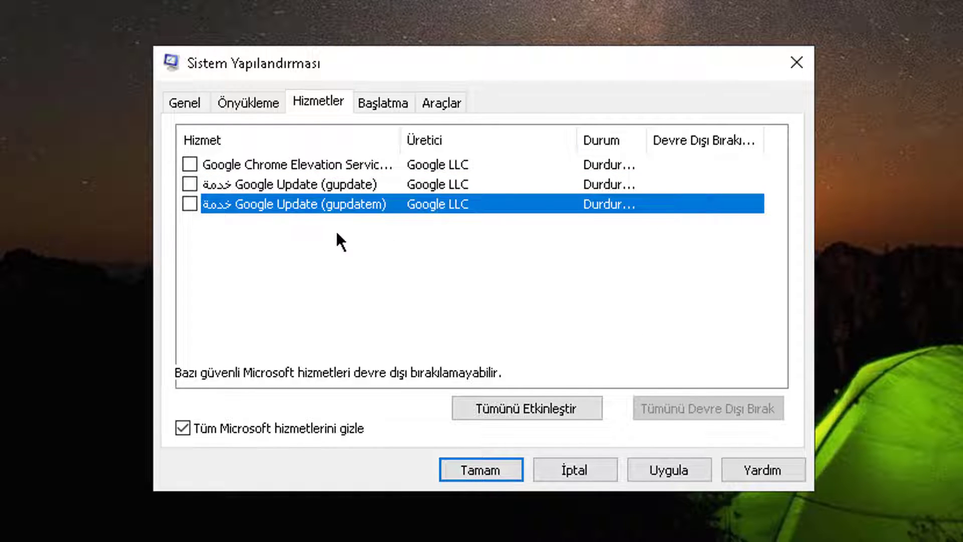
pyautogui.moveTo(400, 135); pyautogui.dragTo(581, 136)
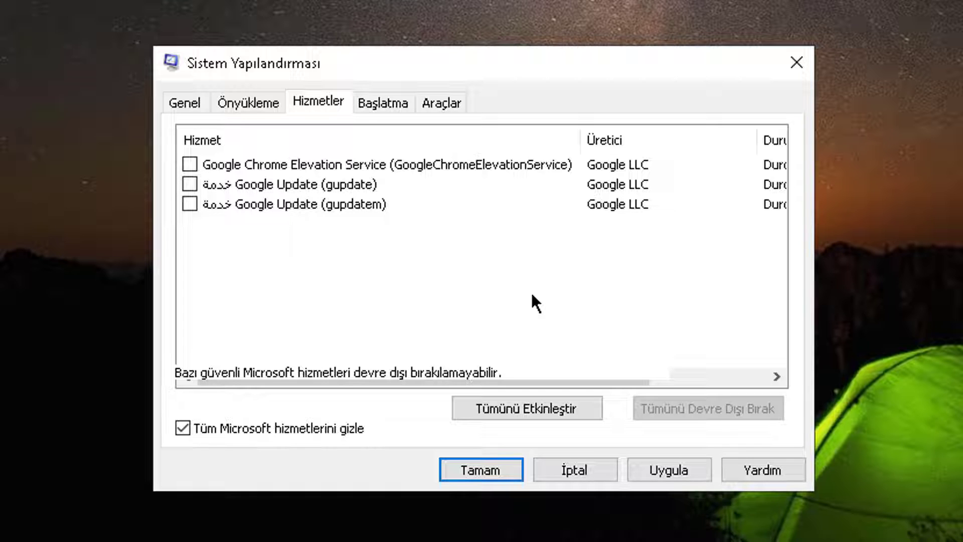
# - Close System Configuration without applying the changes and refresh the desktop
pyautogui.click(796, 62)
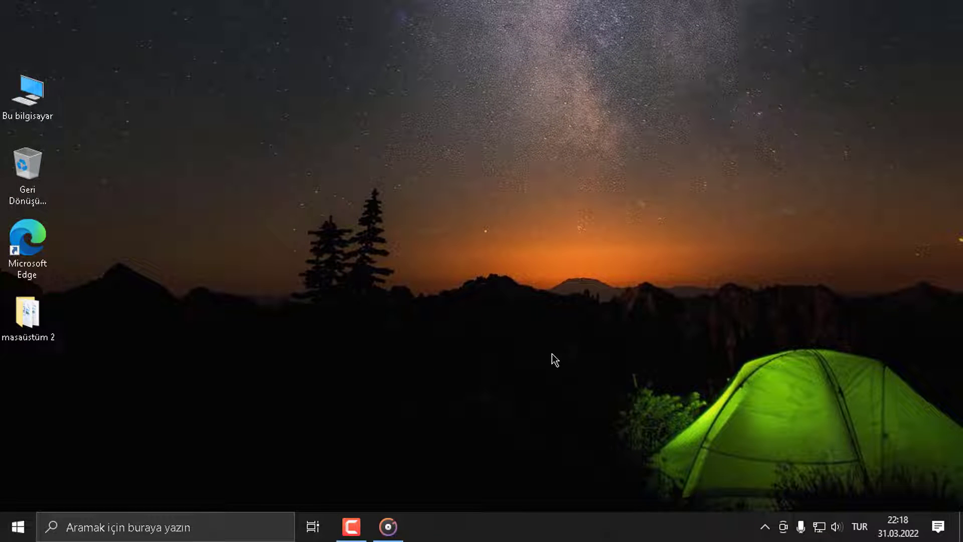
pyautogui.rightClick(510, 261)
pyautogui.click(561, 308)
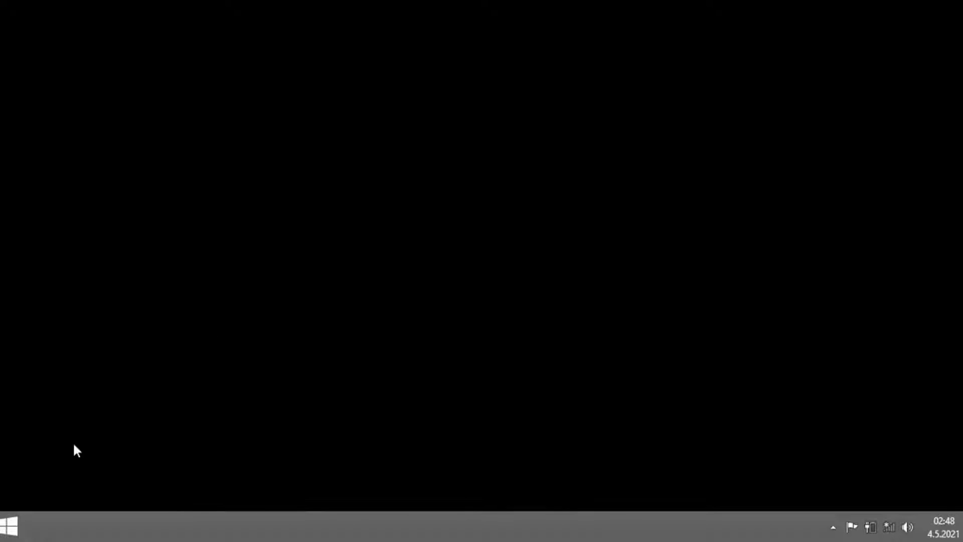
# - Open the Windows 8 Start screen and remove the Posta tile from it
pyautogui.press('super')
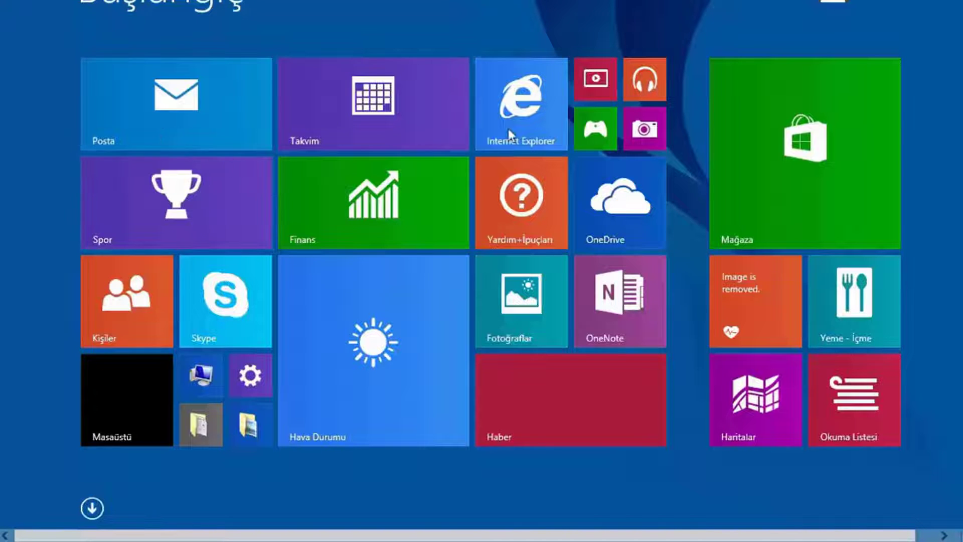
pyautogui.rightClick(239, 102)
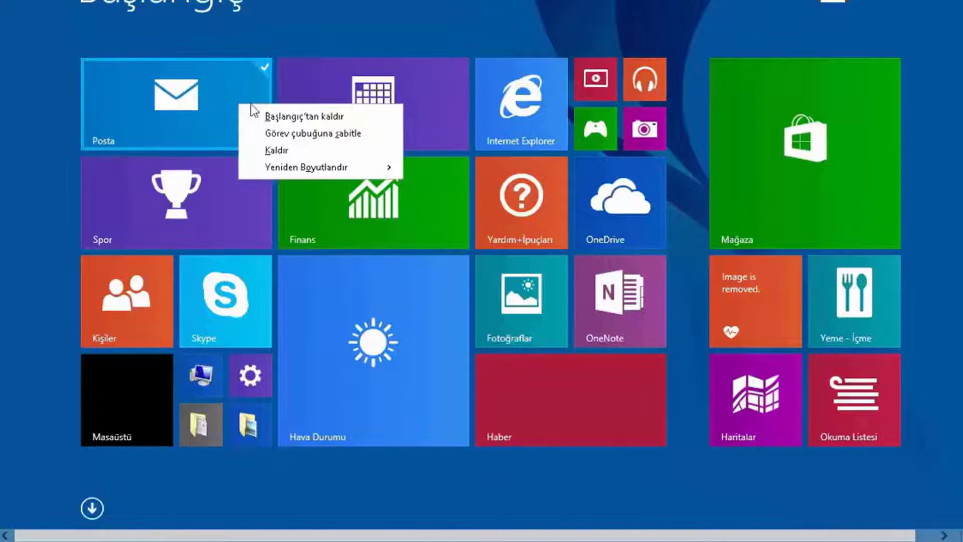
pyautogui.click(300, 117)
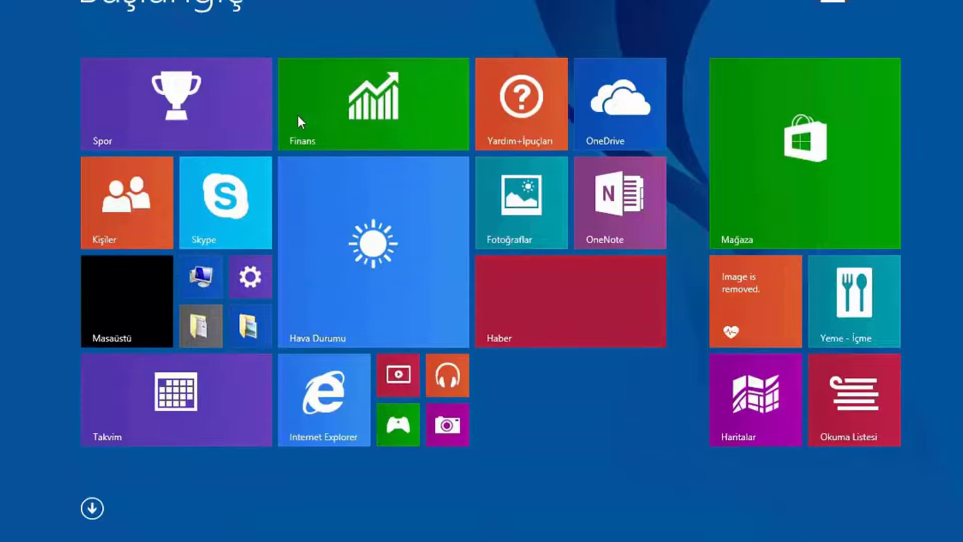
# - Remove the Spor, Skype and Kişiler tiles from the Start screen
pyautogui.rightClick(189, 95)
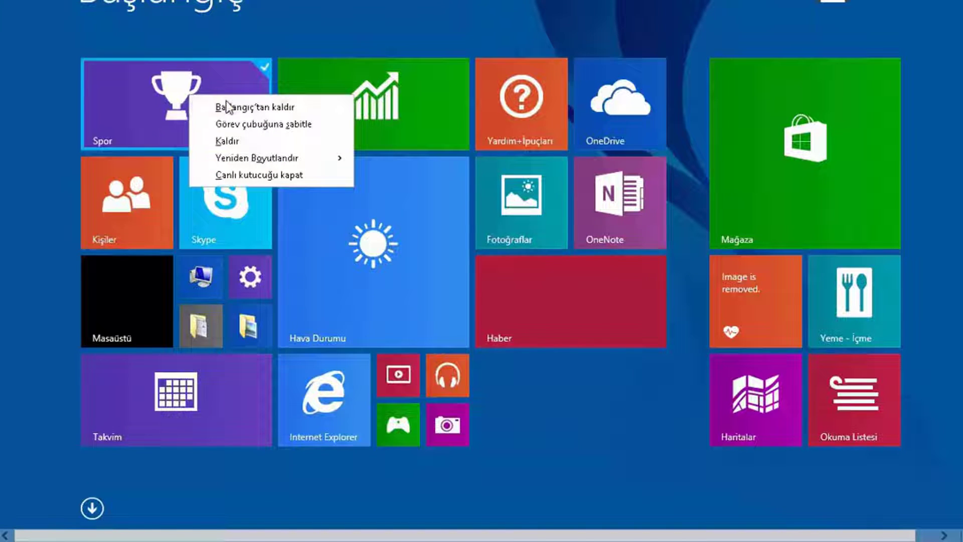
pyautogui.click(227, 106)
pyautogui.rightClick(227, 104)
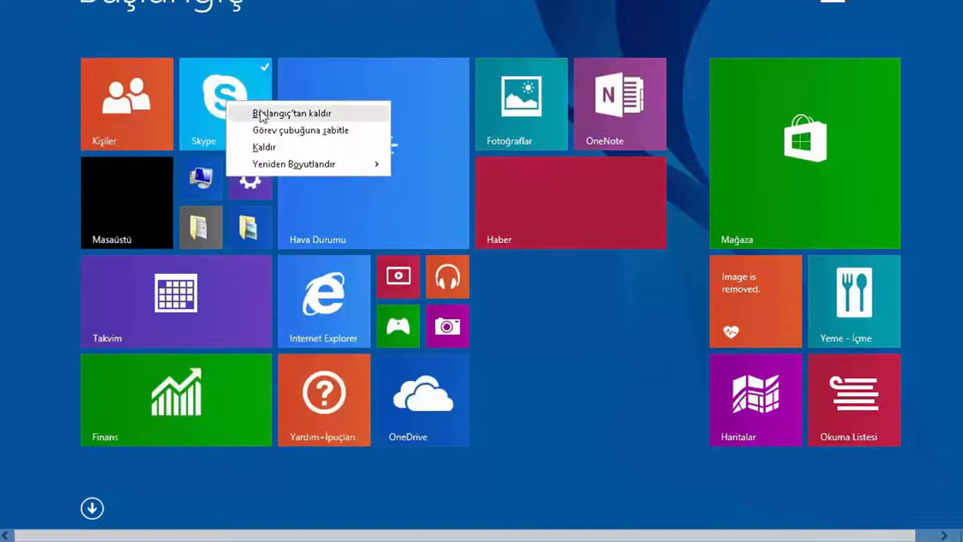
pyautogui.rightClick(148, 104)
pyautogui.click(180, 115)
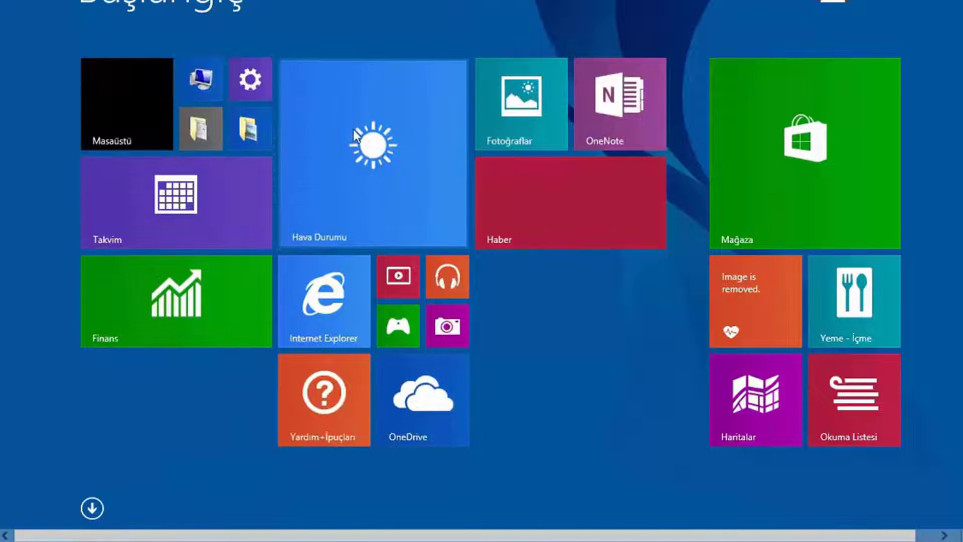
# - Remove the Hava Durumu, Yardım+İpuçları and OneDrive tiles from the Start screen
pyautogui.rightClick(374, 142)
pyautogui.click(399, 139)
pyautogui.rightClick(332, 97)
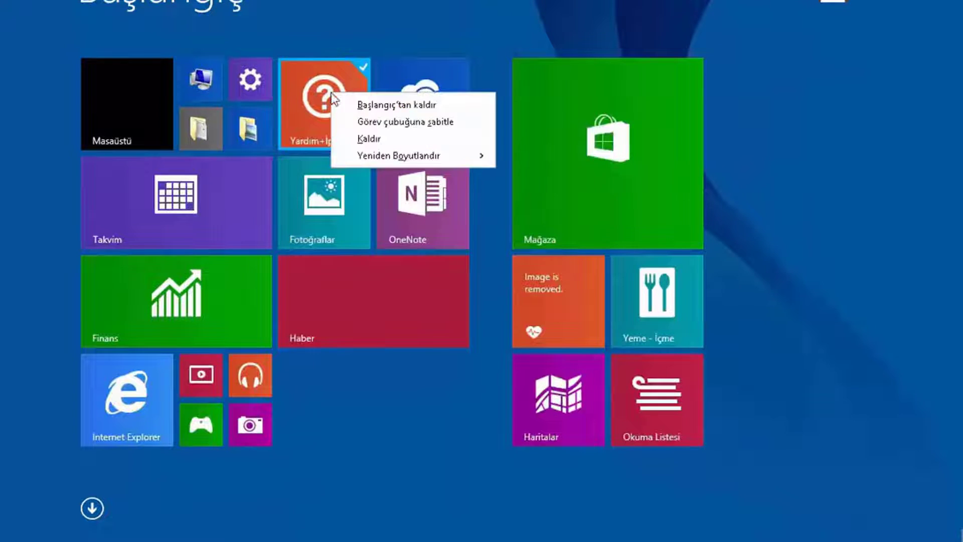
pyautogui.click(367, 105)
pyautogui.rightClick(342, 104)
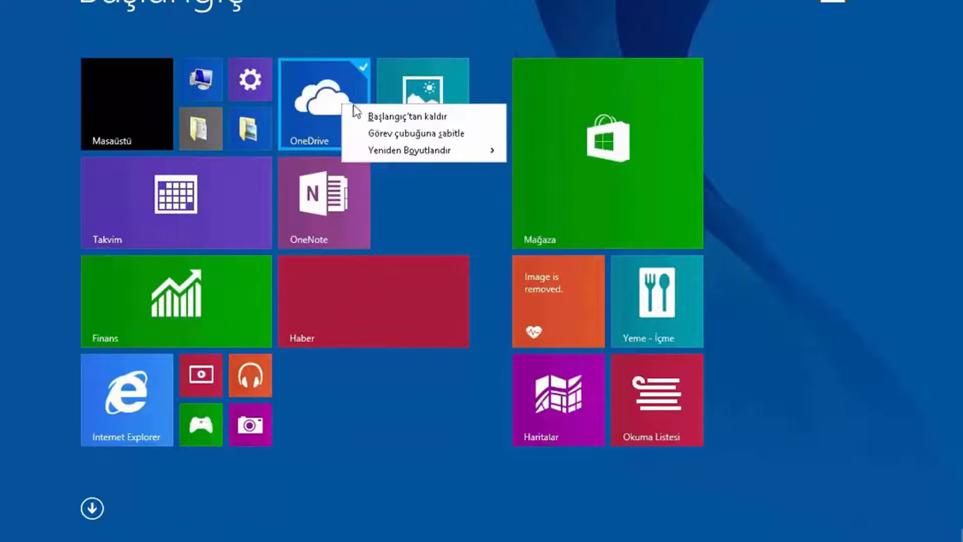
pyautogui.click(377, 113)
# - Remove the Fotoğraflar, OneNote and Haber tiles from the Start screen
pyautogui.rightClick(323, 103)
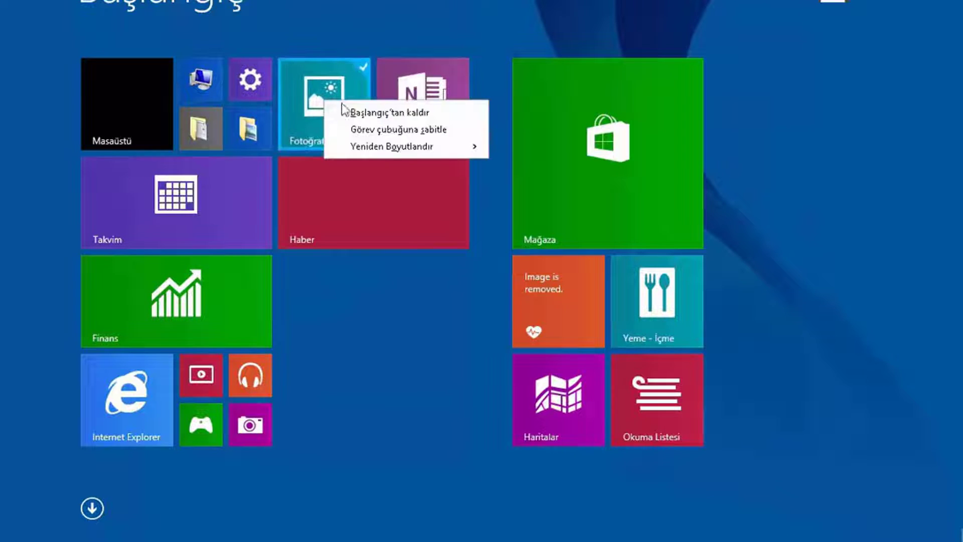
pyautogui.click(375, 110)
pyautogui.rightClick(324, 108)
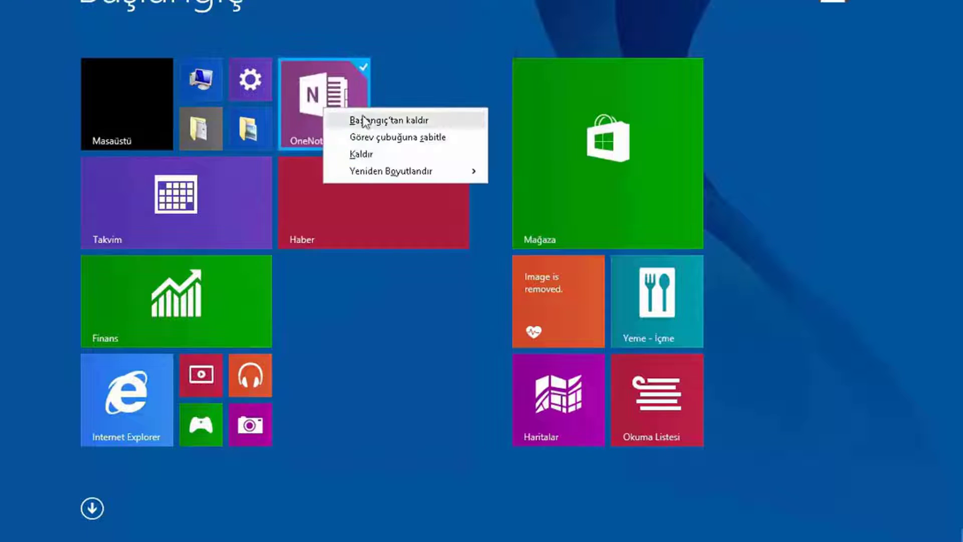
pyautogui.click(346, 120)
pyautogui.rightClick(316, 74)
pyautogui.click(350, 93)
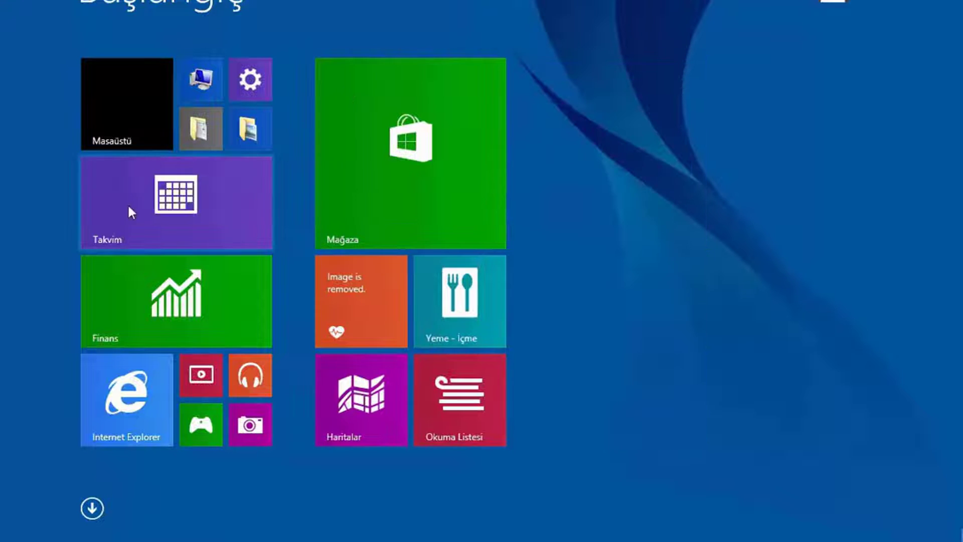
pyautogui.rightClick(125, 204)
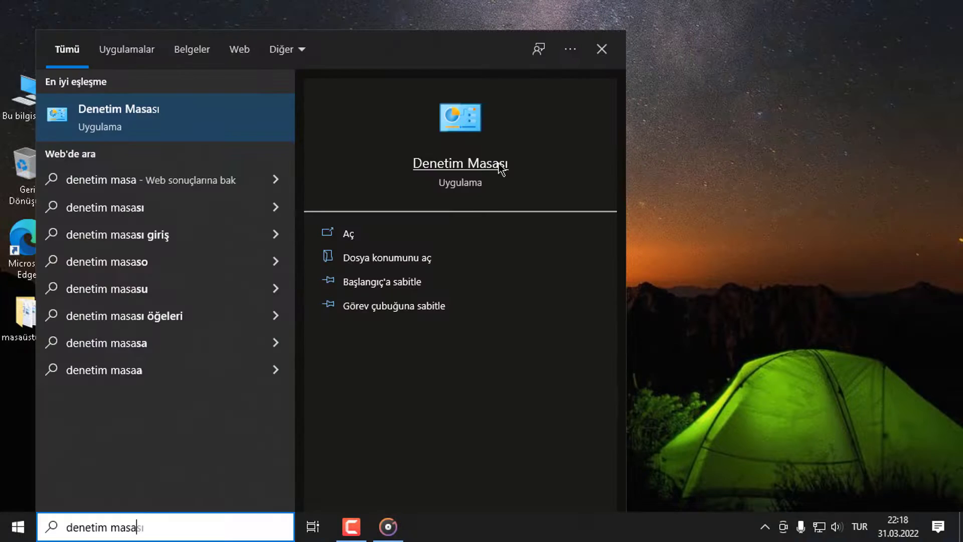
# - Open Denetim Masası from the Windows search results, reposition its window on the desktop, and close it
pyautogui.click(500, 165)
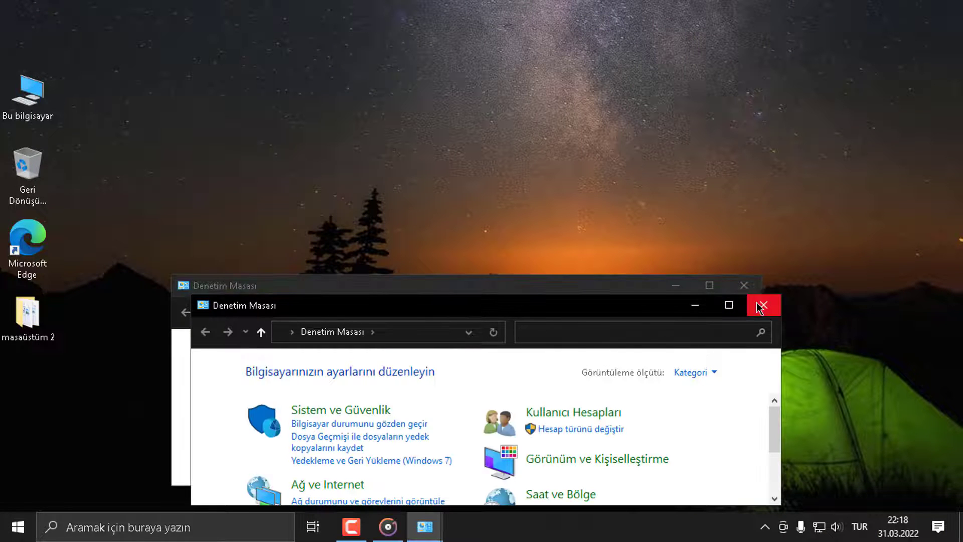
pyautogui.moveTo(537, 275); pyautogui.dragTo(522, 120)
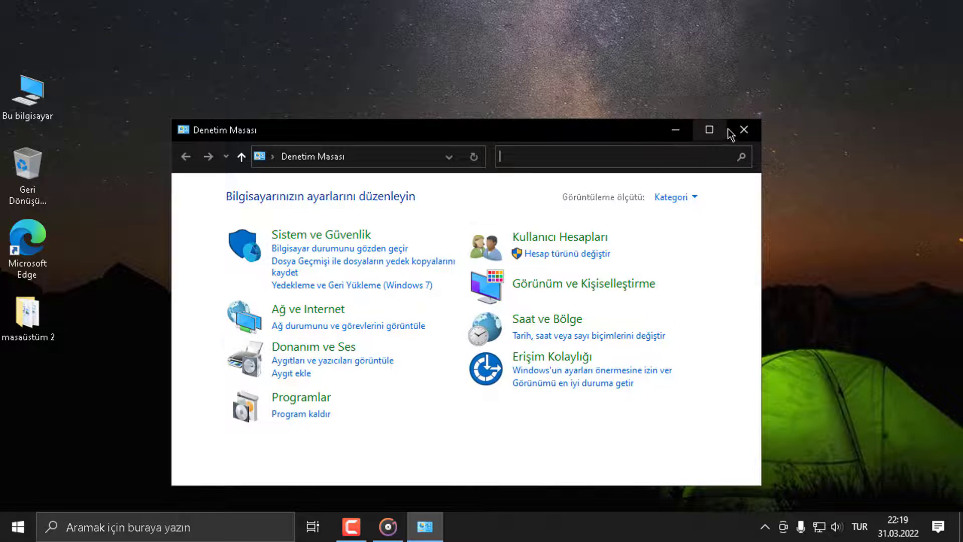
pyautogui.click(744, 130)
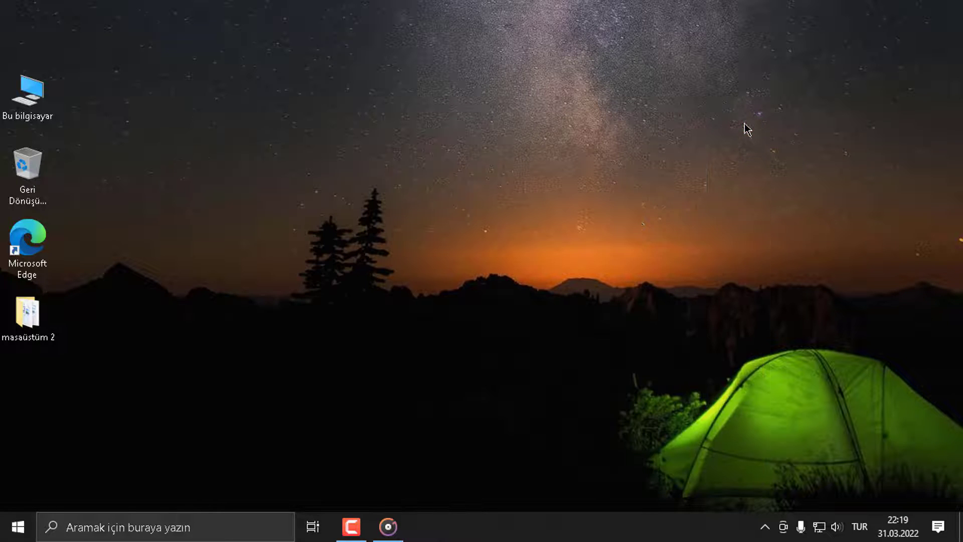
# - Open Task Manager's list of startup apps and disable Cortana at startup
pyautogui.rightClick(554, 528)
pyautogui.click(636, 453)
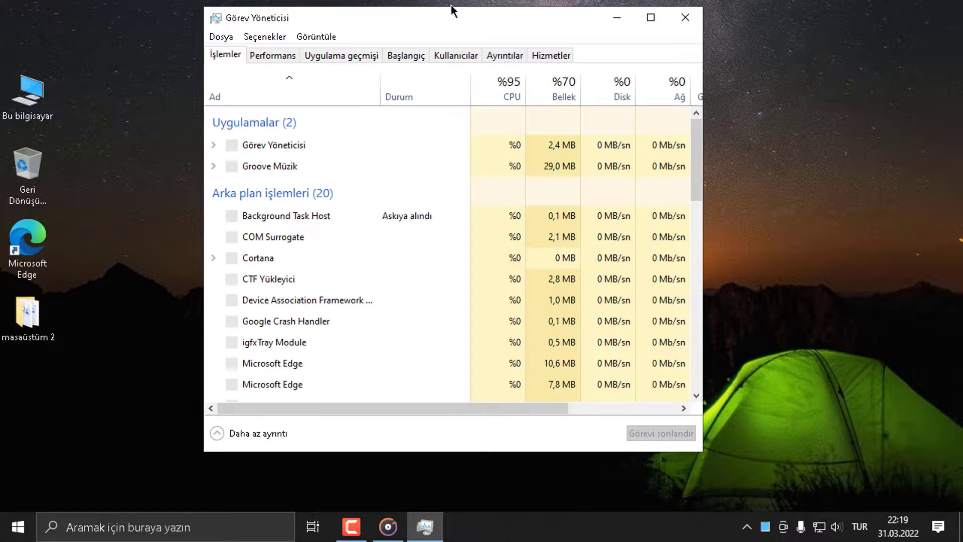
pyautogui.click(404, 59)
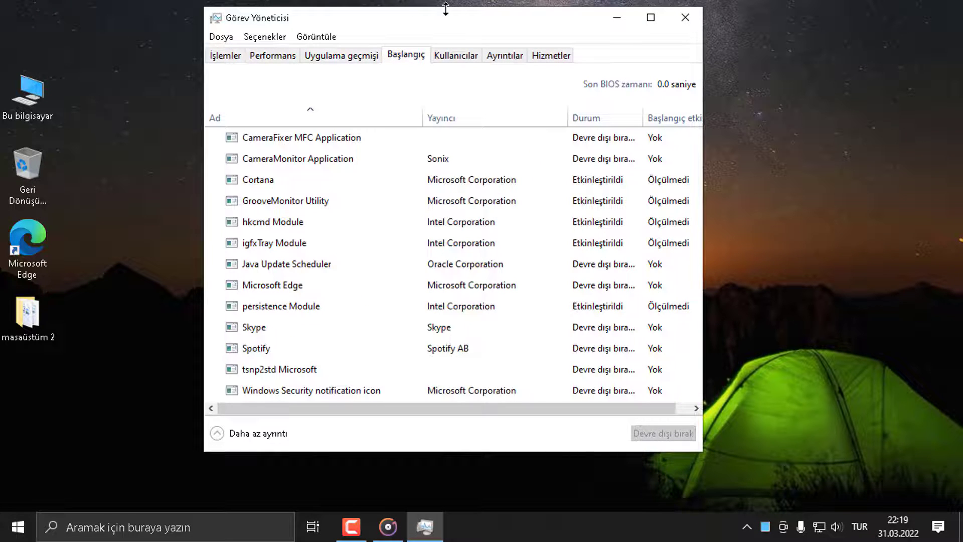
pyautogui.moveTo(447, 81); pyautogui.dragTo(447, 89)
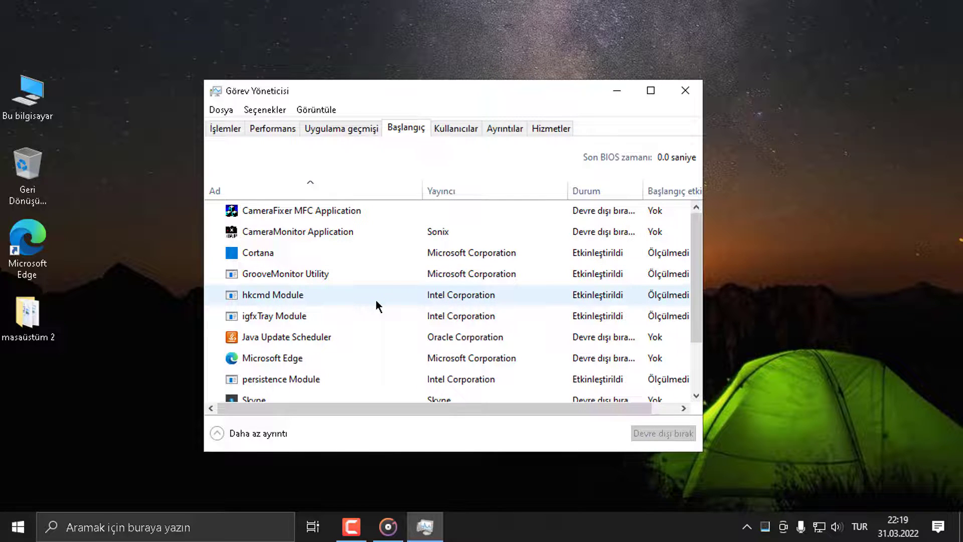
pyautogui.click(388, 252)
pyautogui.click(645, 433)
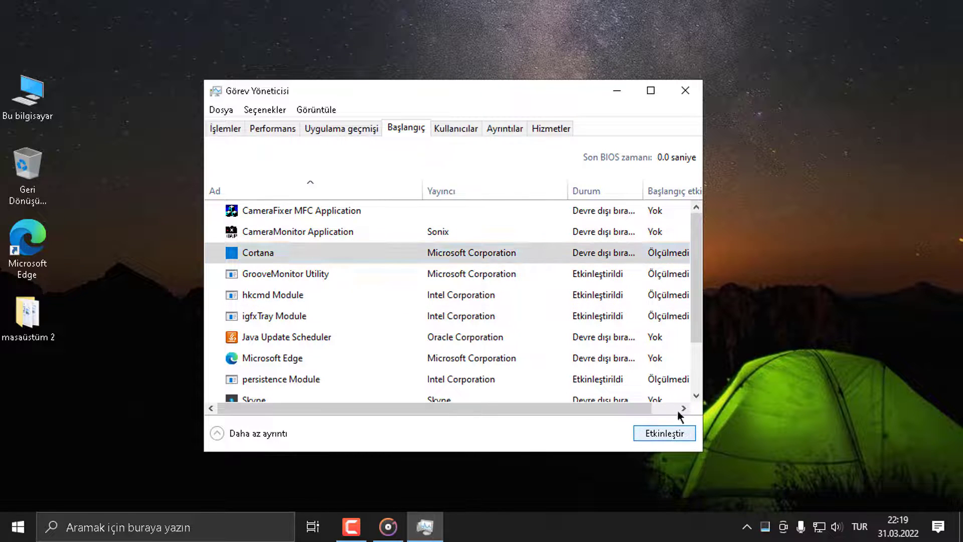
# - Examine the remaining startup apps, including GrooveMonitor Utility, persistence Module, Skype and Spotify, and whether each is enabled
pyautogui.click(379, 275)
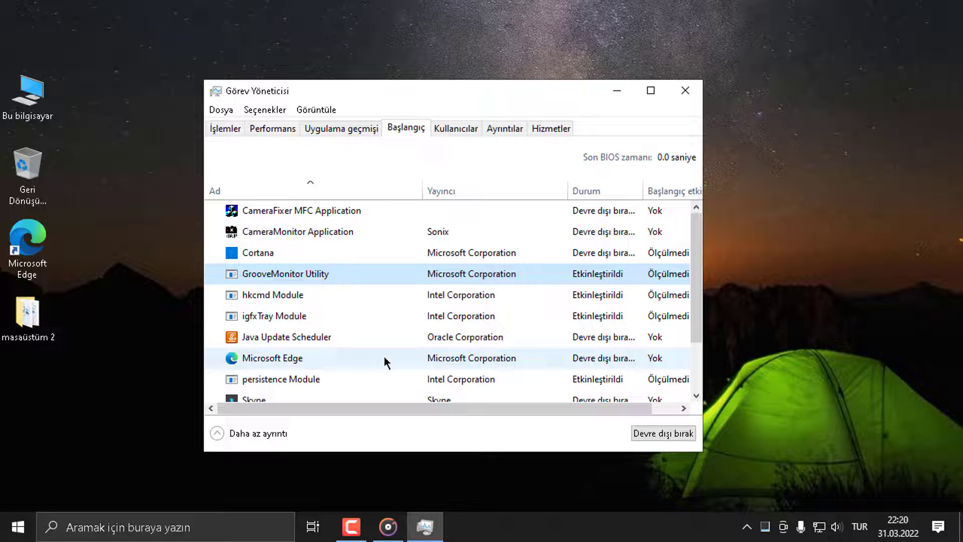
pyautogui.click(348, 377)
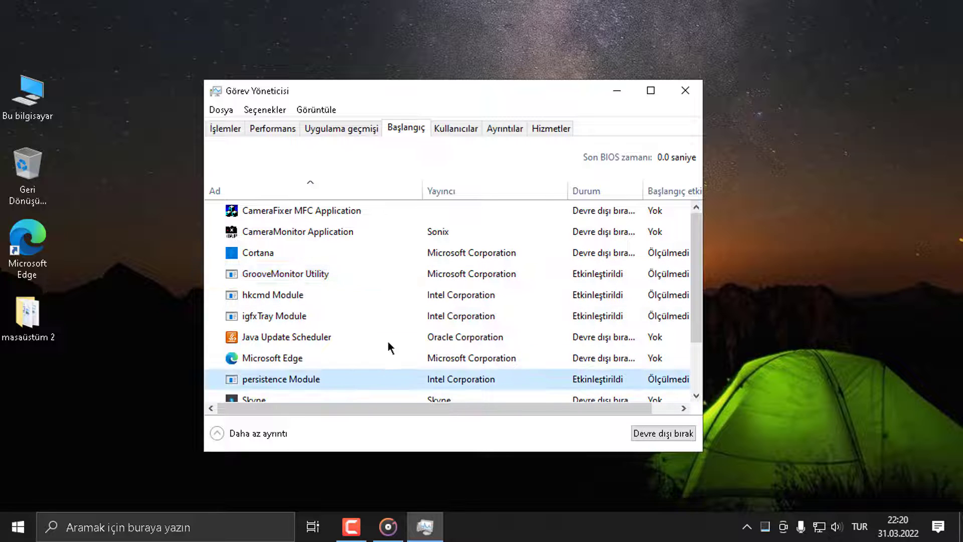
pyautogui.scroll(-1, 338, 326)
pyautogui.scroll(-1, 338, 329)
pyautogui.click(375, 357)
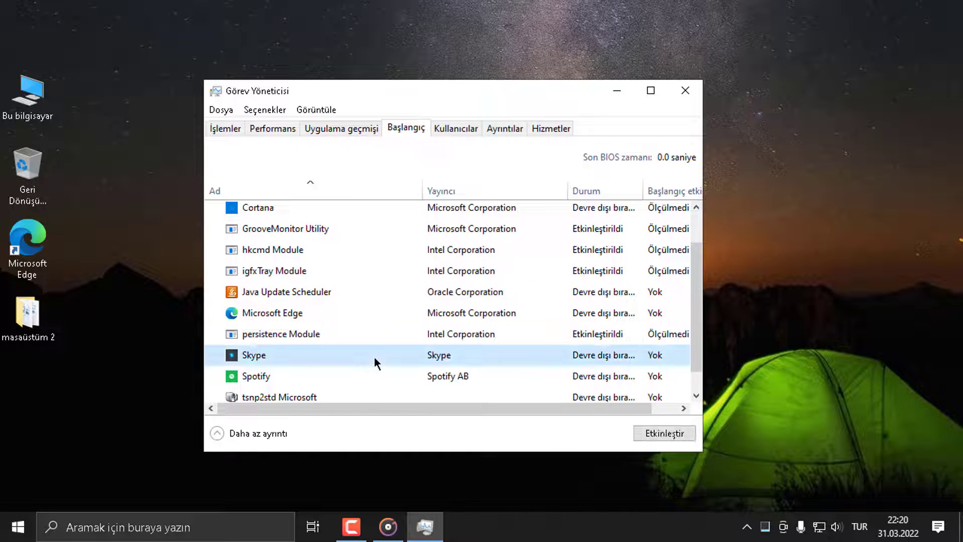
pyautogui.click(350, 379)
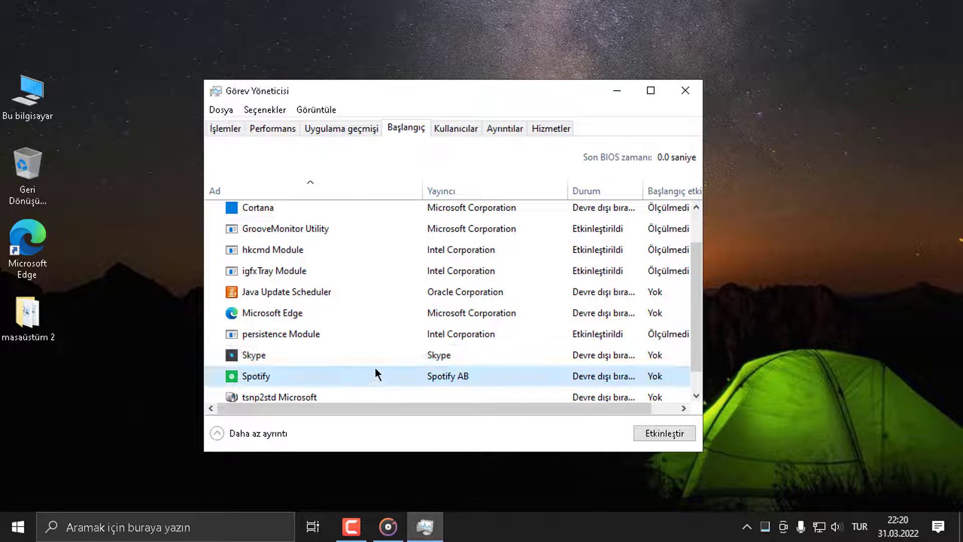
pyautogui.scroll(1, 375, 369)
pyautogui.scroll(-2, 375, 372)
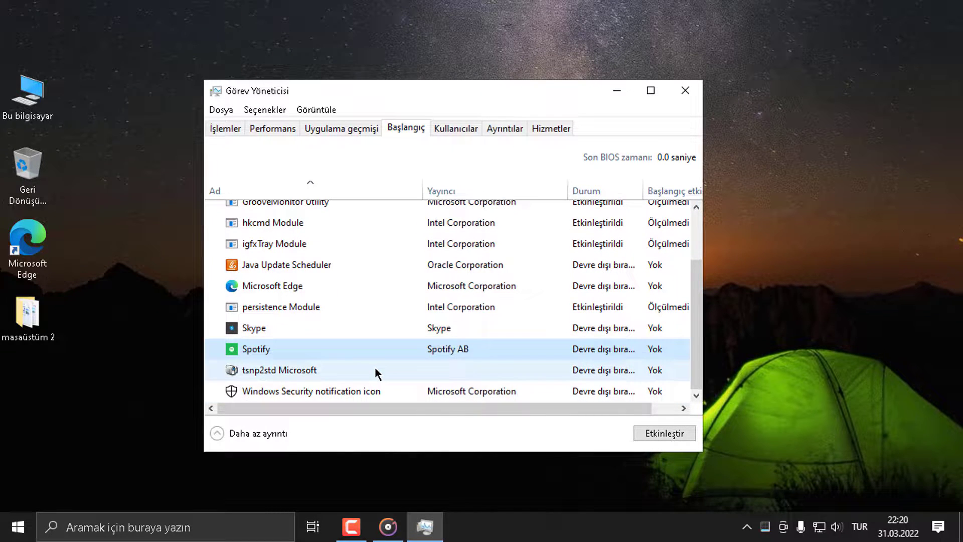
pyautogui.scroll(3, 351, 362)
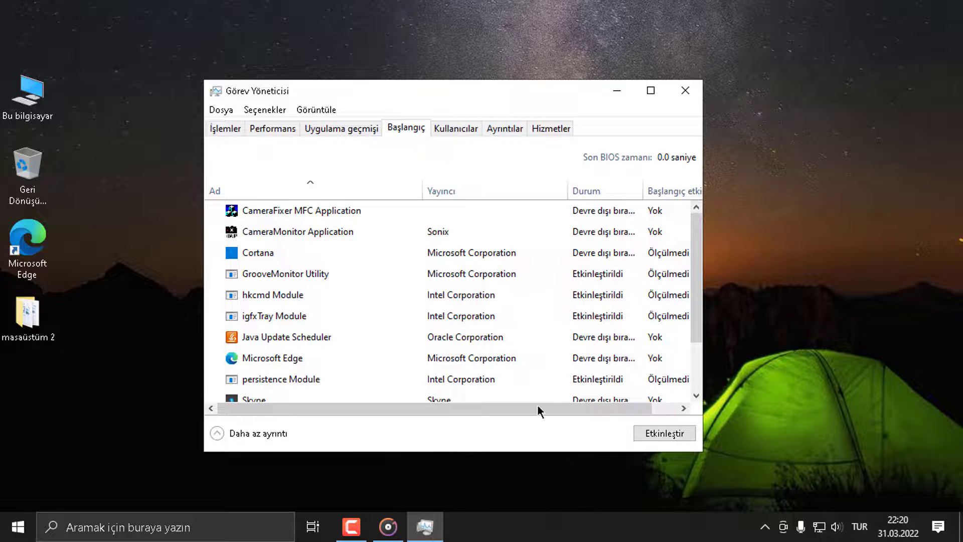
# - Close Task Manager and refresh the desktop
pyautogui.click(685, 90)
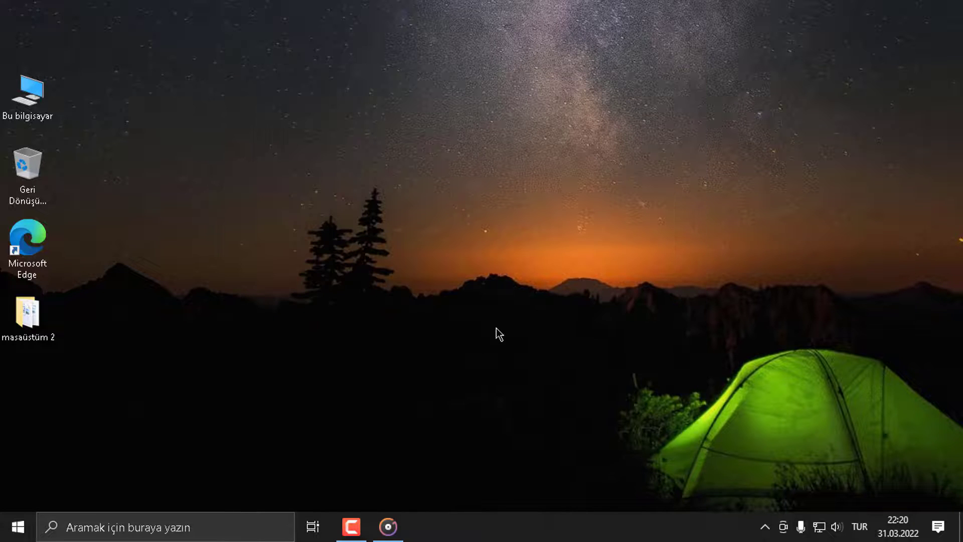
pyautogui.rightClick(429, 290)
pyautogui.click(474, 332)
# - Search Windows for "güç ve uyku", review the screen and sleep timeouts in the power and sleep settings, and close them
pyautogui.click(239, 520)
pyautogui.write('güç ve uyku')
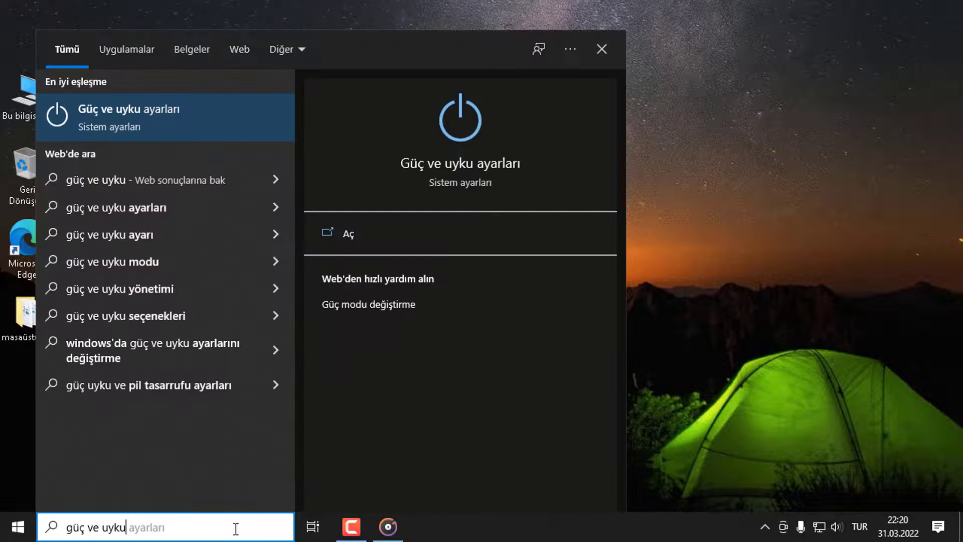
pyautogui.click(457, 166)
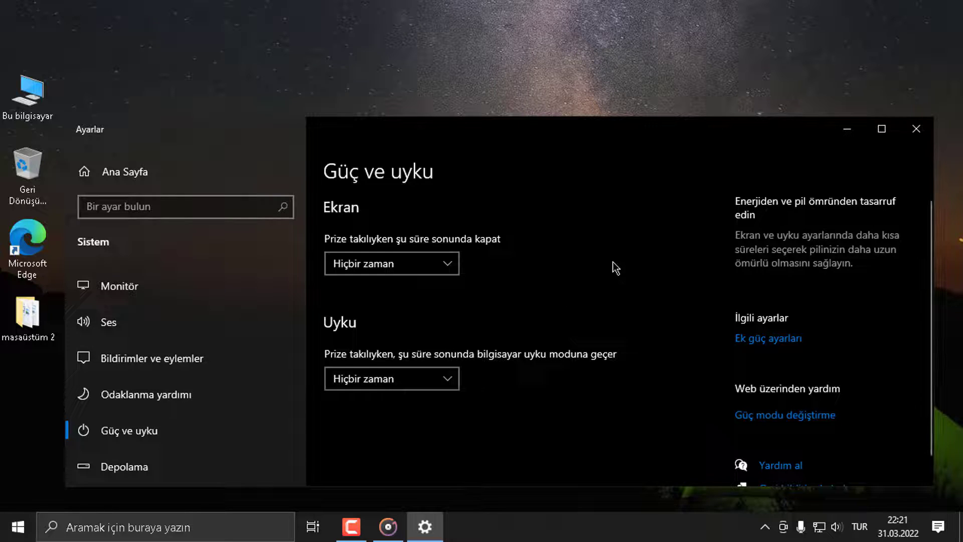
pyautogui.click(926, 131)
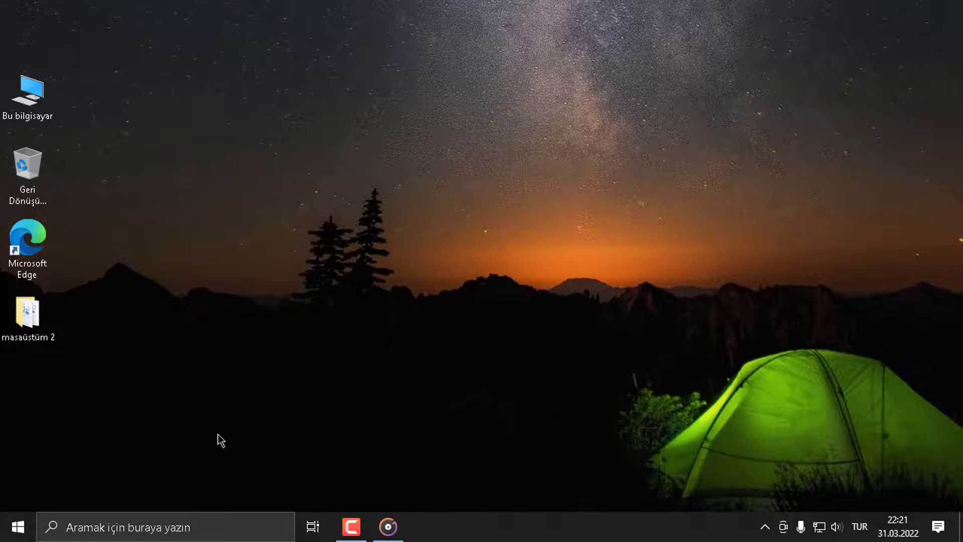
# - Try to find the power options by searching Windows for "güç seçenekleri"
pyautogui.click(207, 530)
pyautogui.write('güç seçenekler')
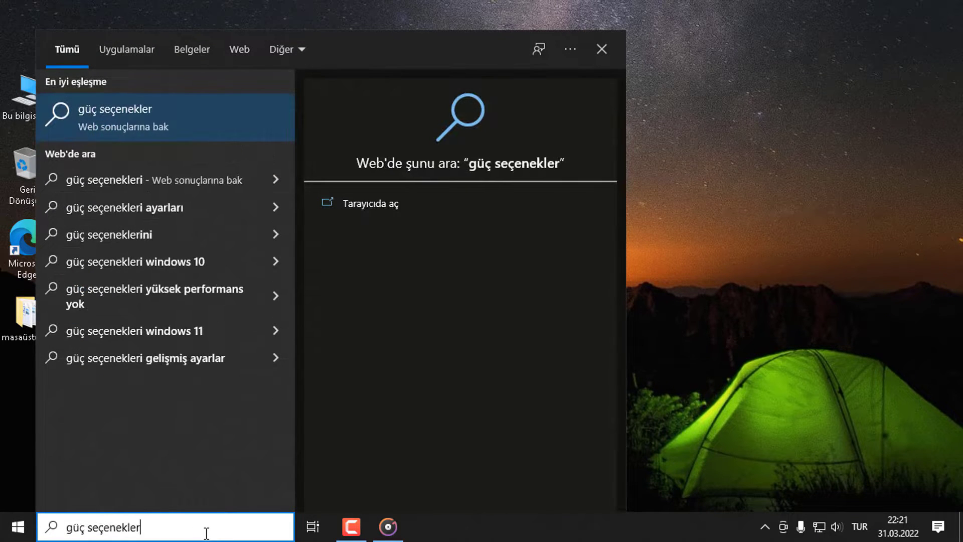
pyautogui.press('BackSpace')
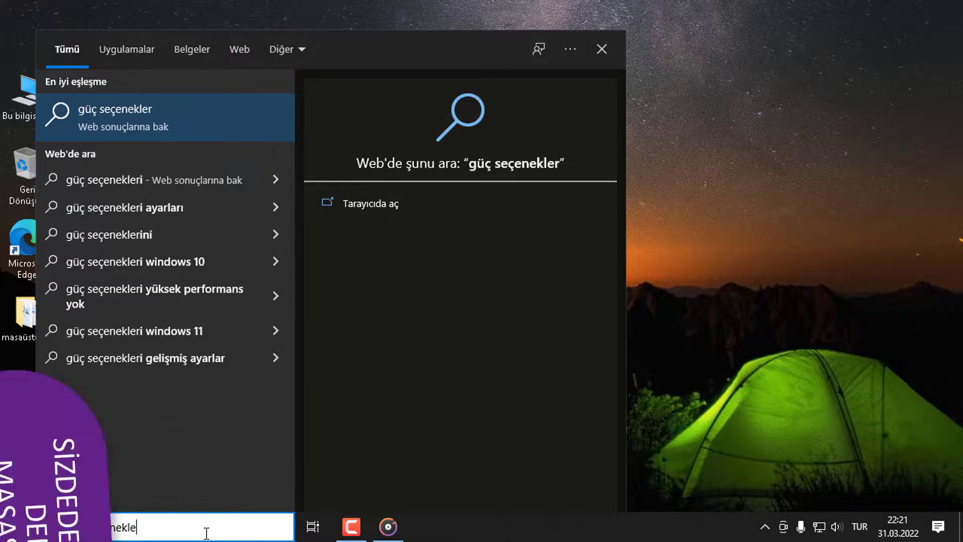
pyautogui.write('r')
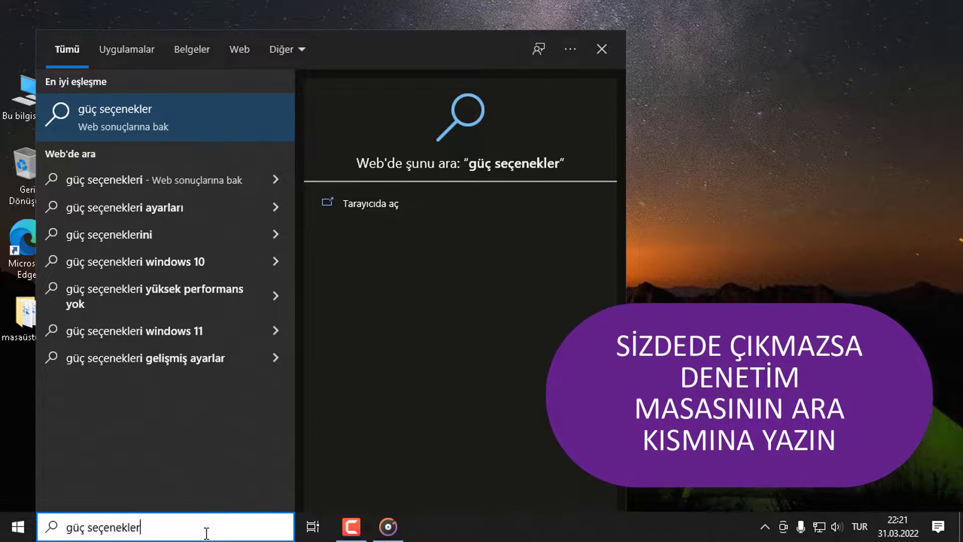
pyautogui.write('i')
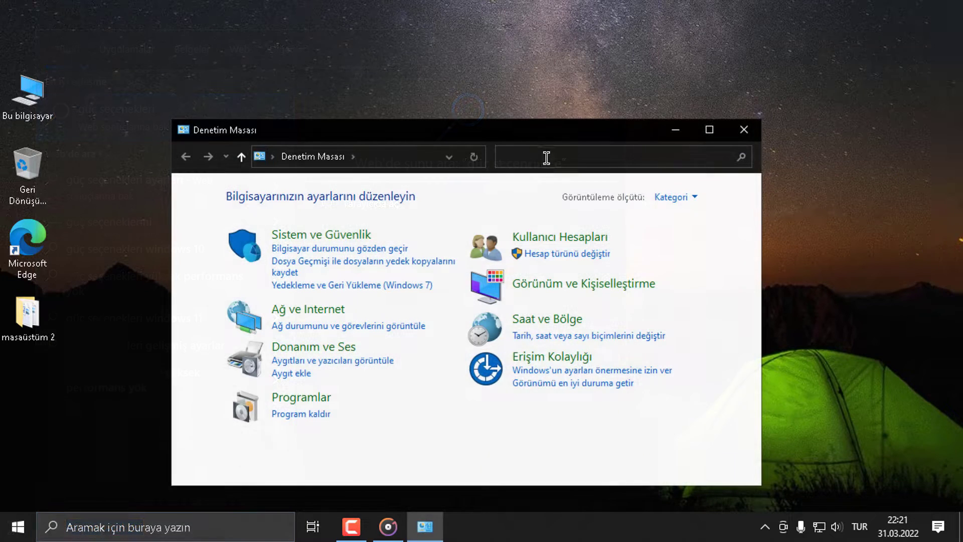
# - Search Denetim Masası for "güç seçenekleri" and open Güç Seçenekleri to check the selected power plan
pyautogui.click(547, 158)
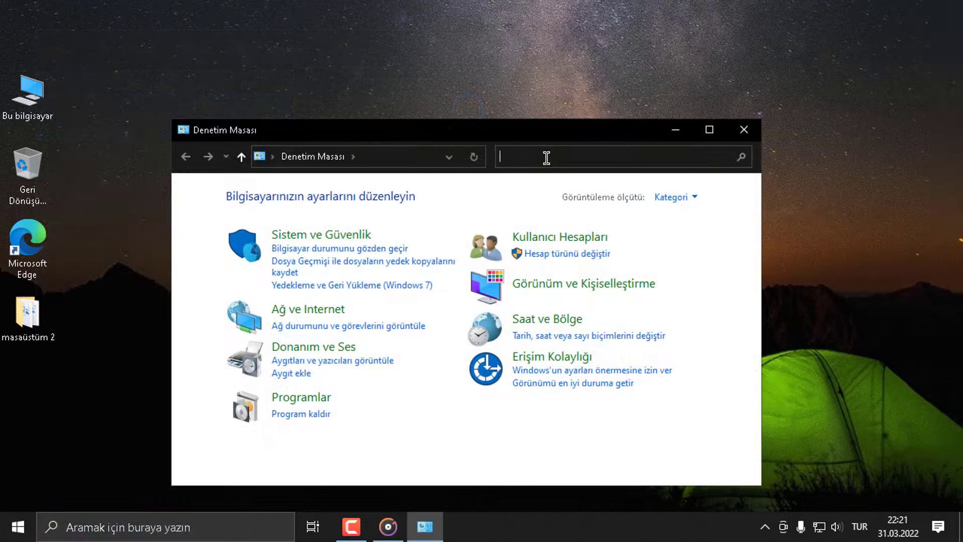
pyautogui.write('güç seçenekleri')
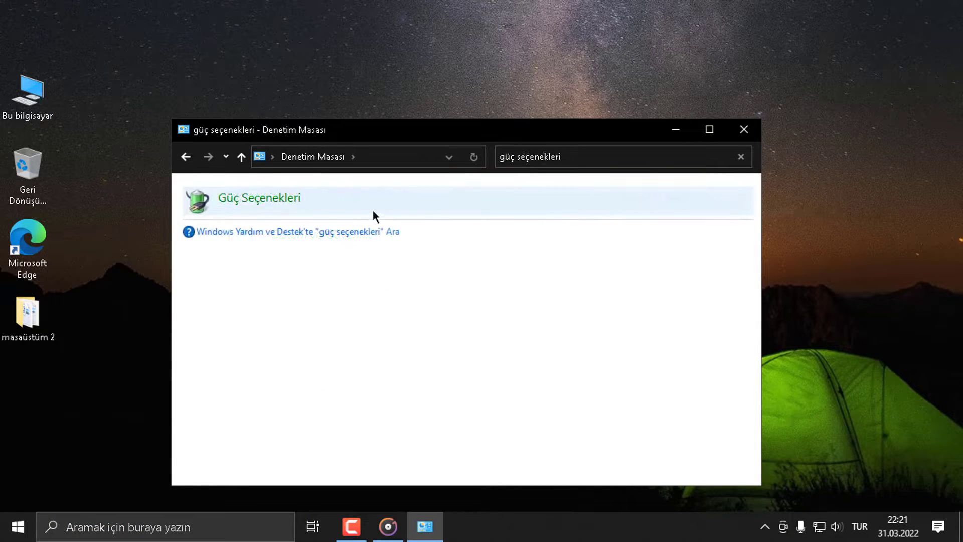
pyautogui.click(292, 198)
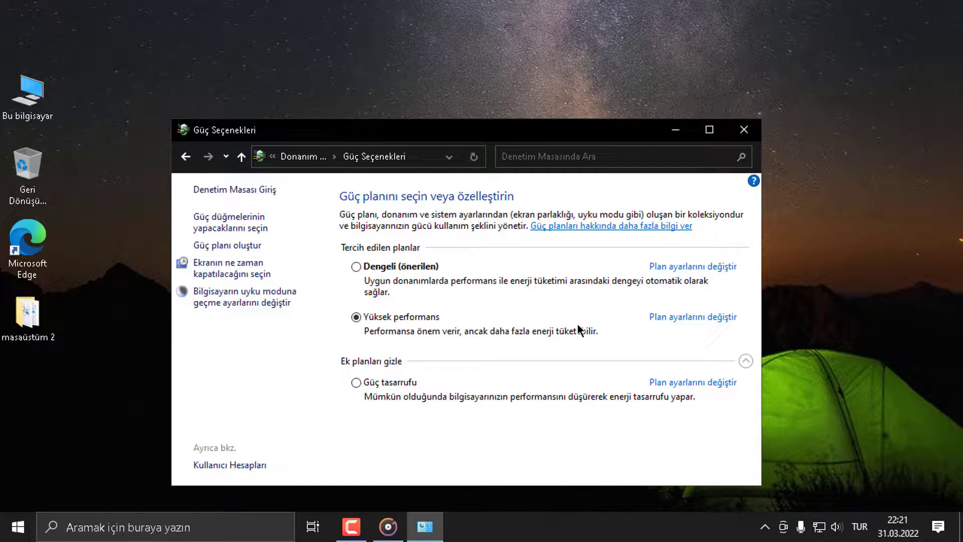
# - Close the Güç Seçenekleri window and refresh the desktop
pyautogui.click(744, 130)
pyautogui.rightClick(375, 226)
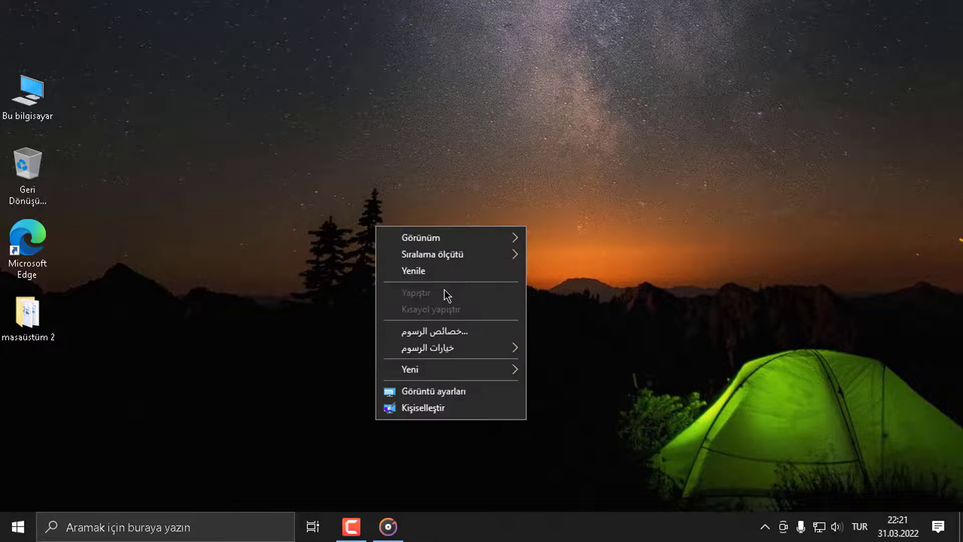
pyautogui.click(445, 273)
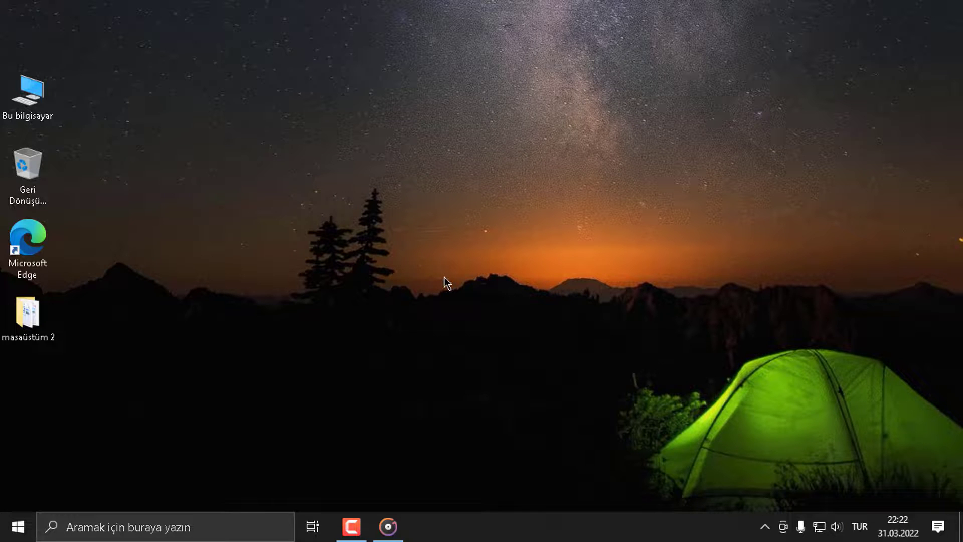
pyautogui.moveTo(488, 266); pyautogui.dragTo(348, 274)
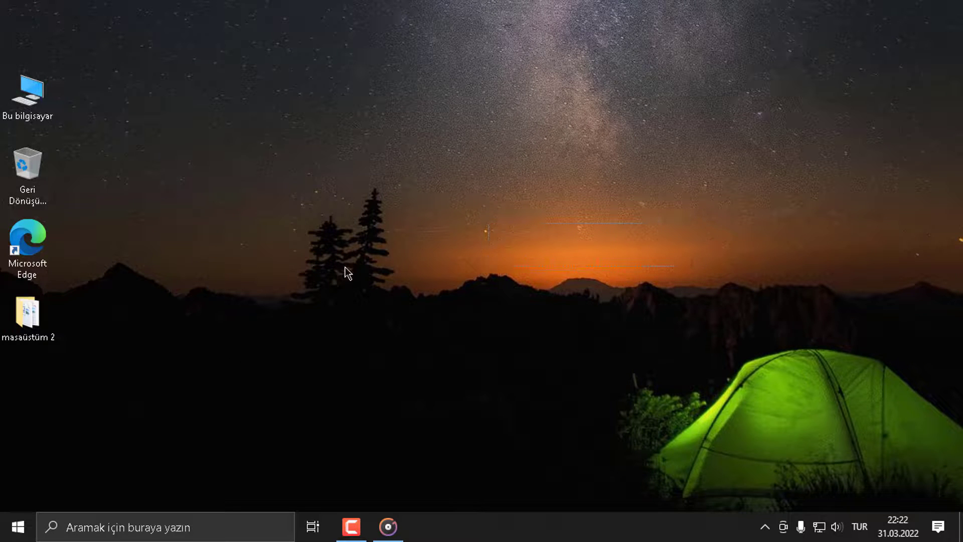